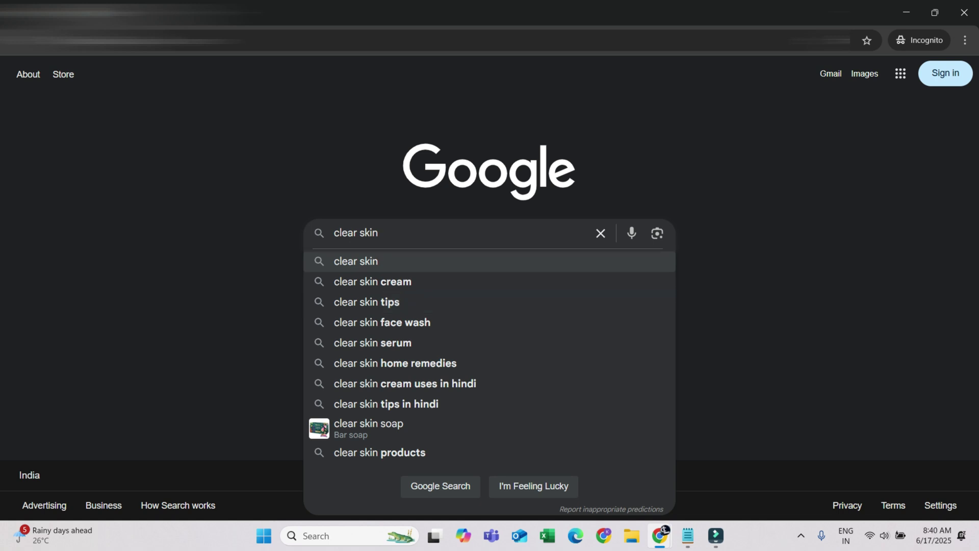
Examine Google's autocomplete suggestions for the search term "clear skin"
key("ctrl+a")
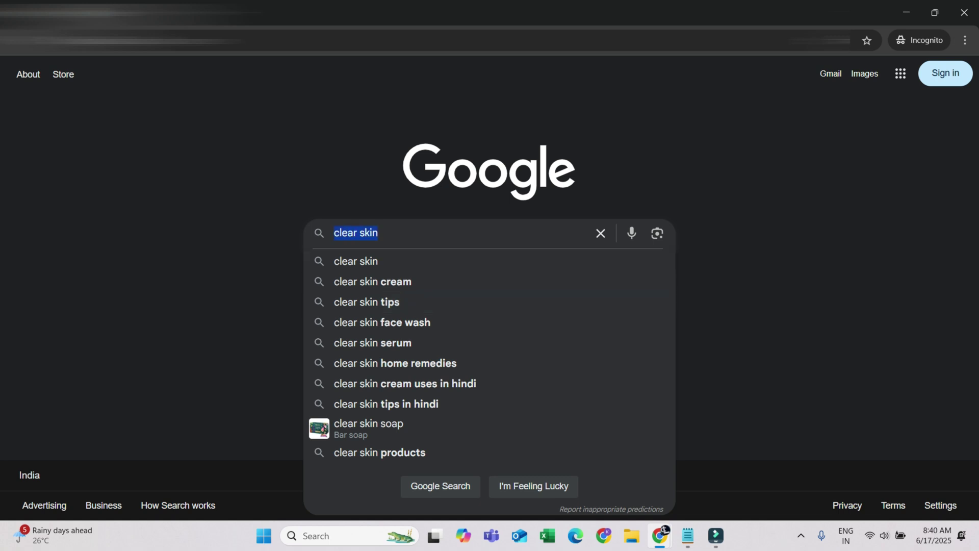
key("End")
key("ctrl+a")
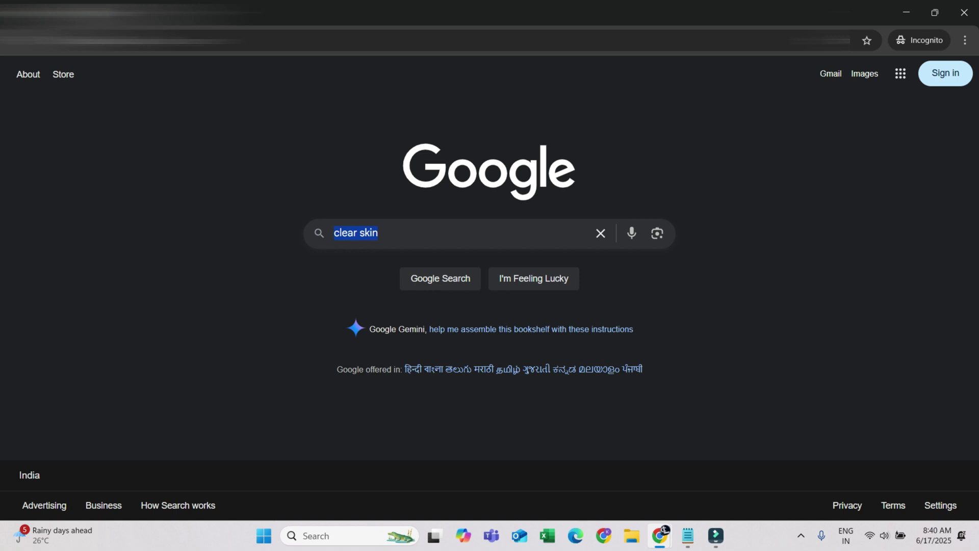
key("End")
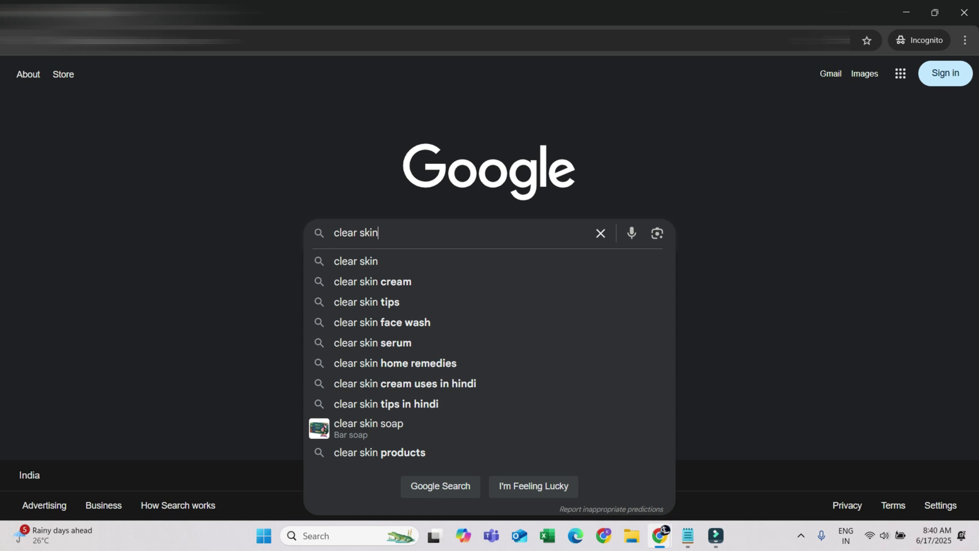
key("shift+Left")
key("shift+Left")
key("shift+Left")
key("shift+Left")
key("shift+Left")
key("shift+Left")
key("shift+Left")
key("shift+Left")
key("shift+Left")
key("shift+Left")
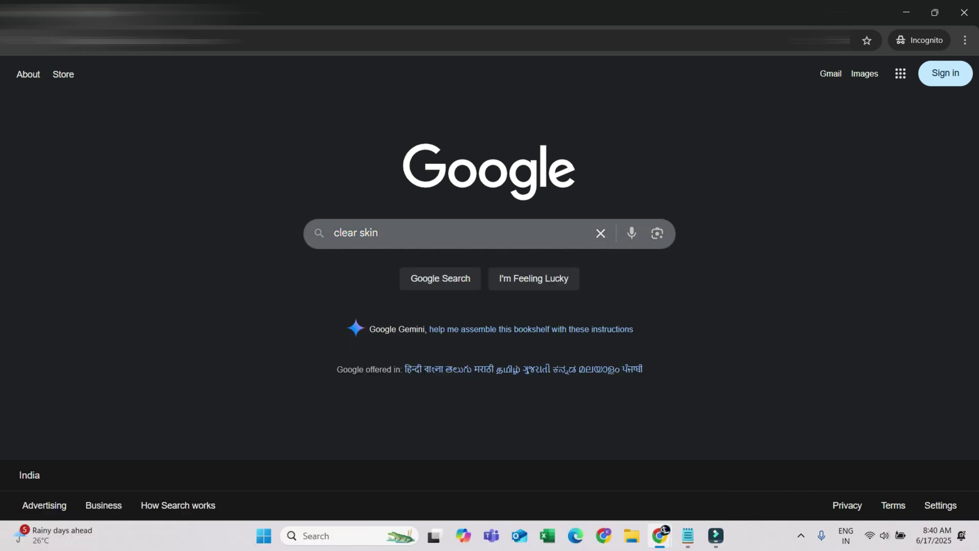
left_click(388, 233)
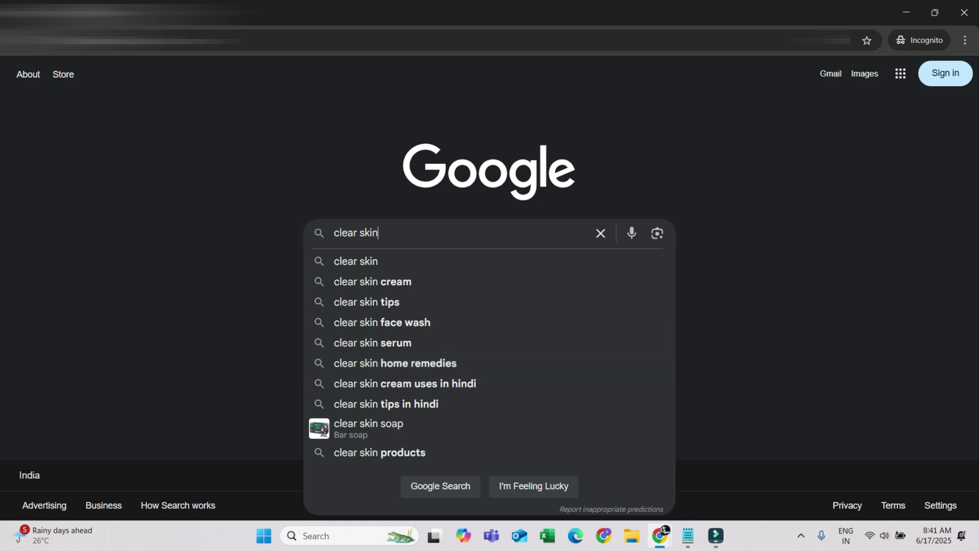
Switch to Keyword Tool in the regular browser window and search for Google keywords based on "clear skin"
mouse_move(660, 536)
left_click(590, 469)
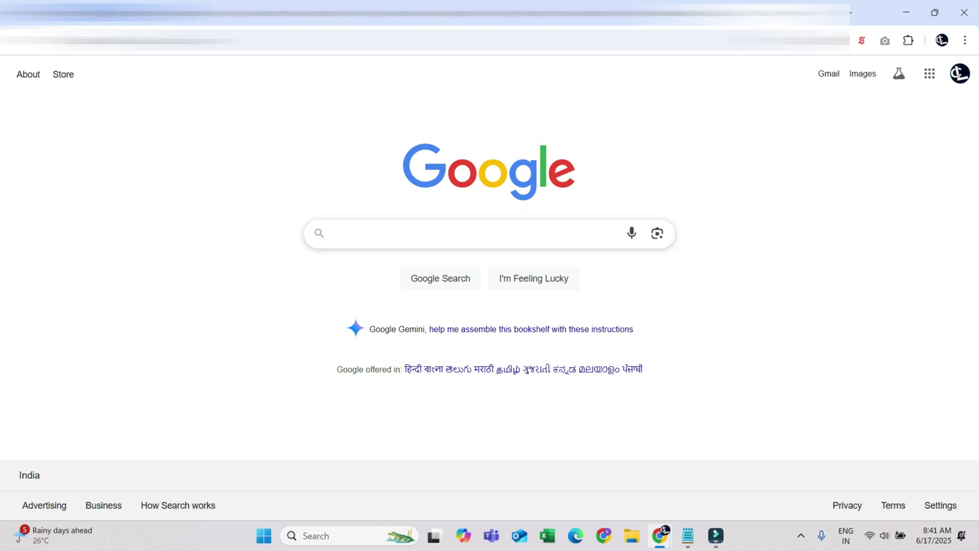
key("ctrl+Tab")
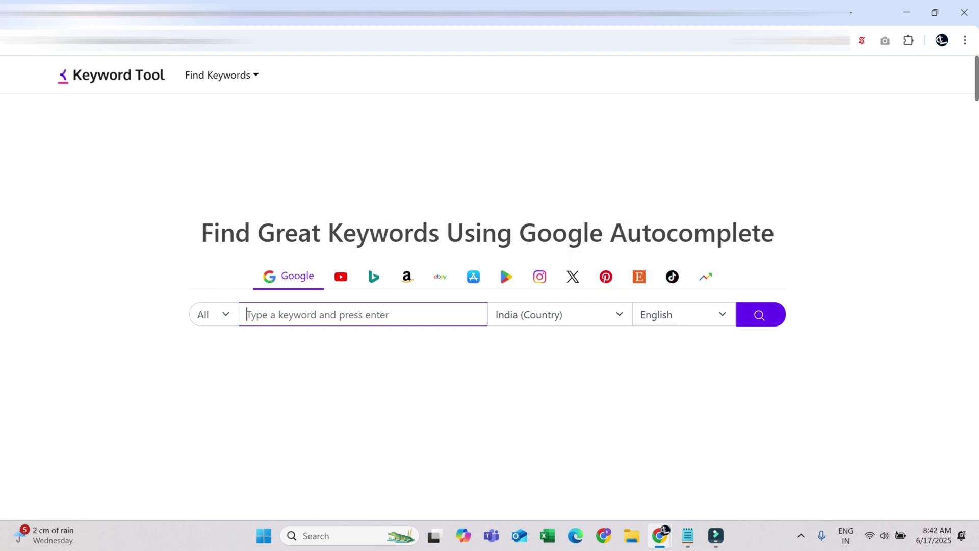
key("Return")
type("c")
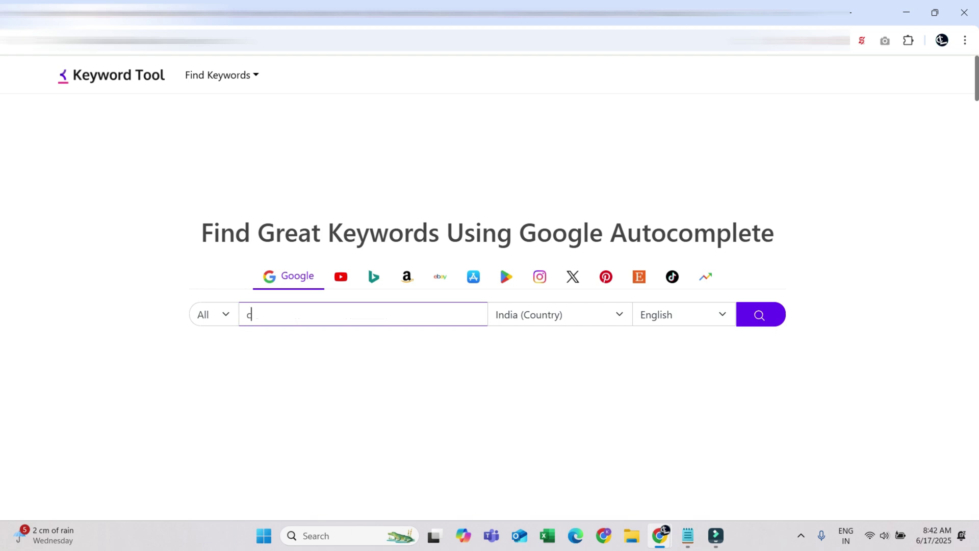
type("lear skin")
key("Return")
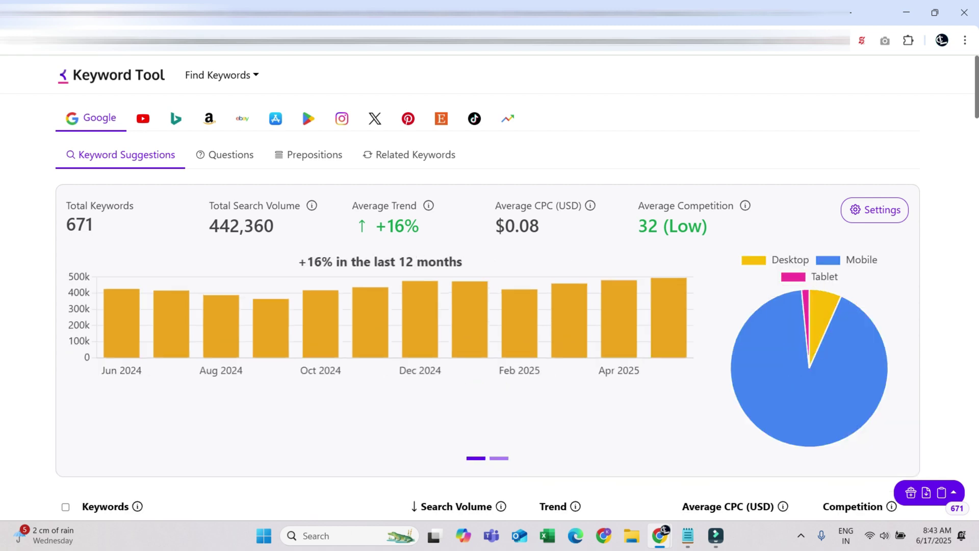
Review the average competition in the keyword summary and load more suggestions at the end of the keyword list
scroll(489, 286, "down", 1)
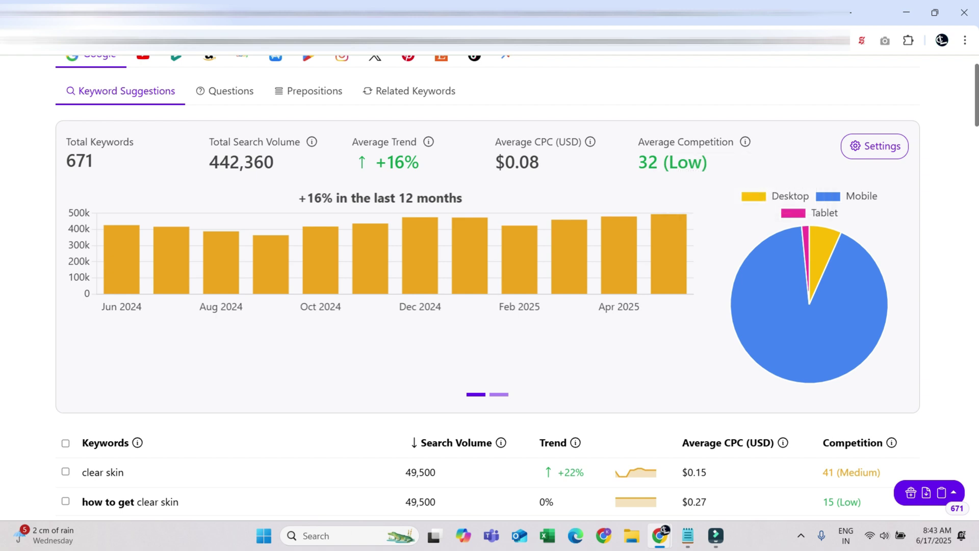
left_click_drag(639, 163, 708, 162)
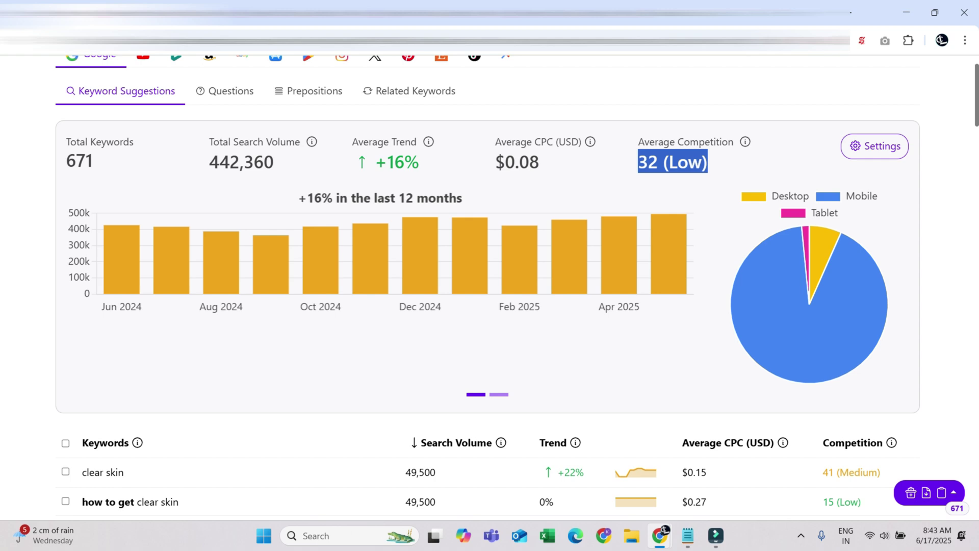
scroll(490, 204, "down", 9)
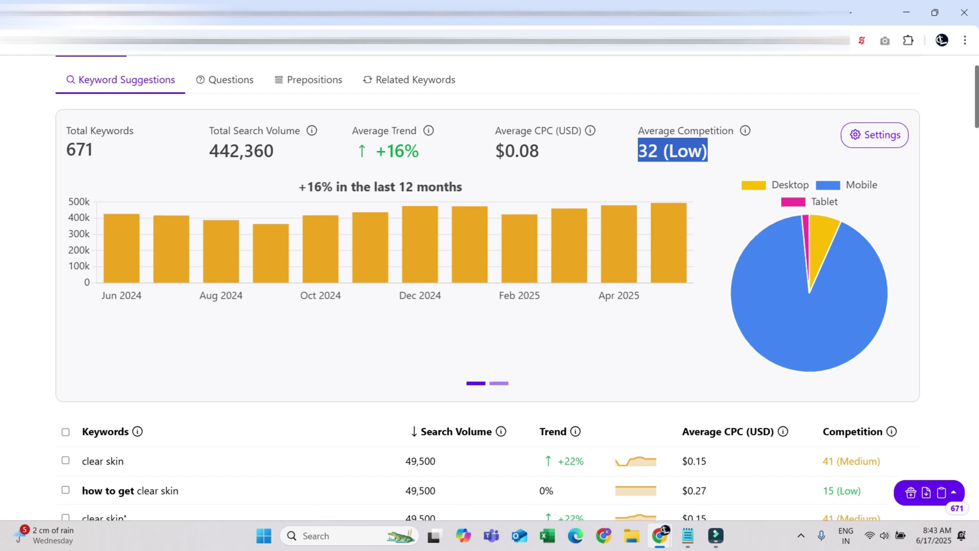
scroll(490, 255, "down", 20)
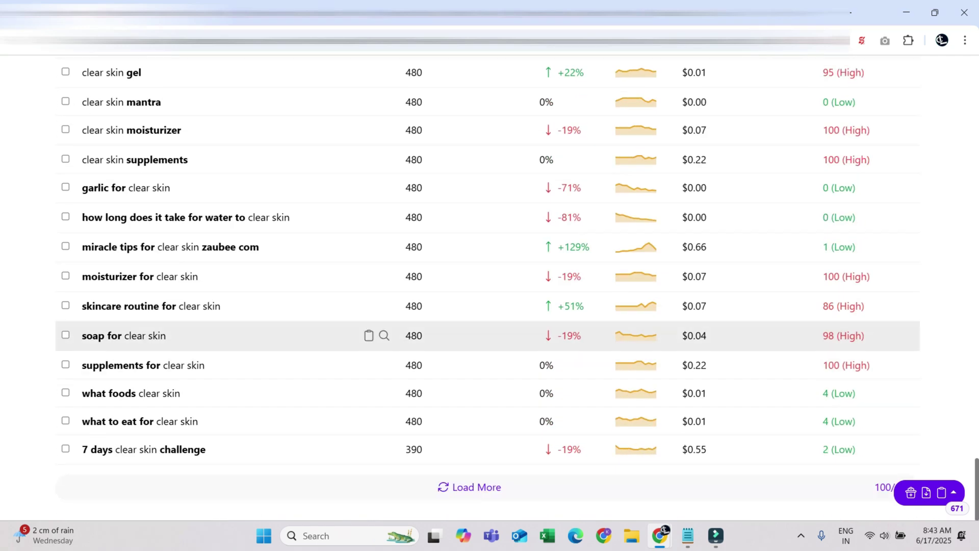
left_click(470, 487)
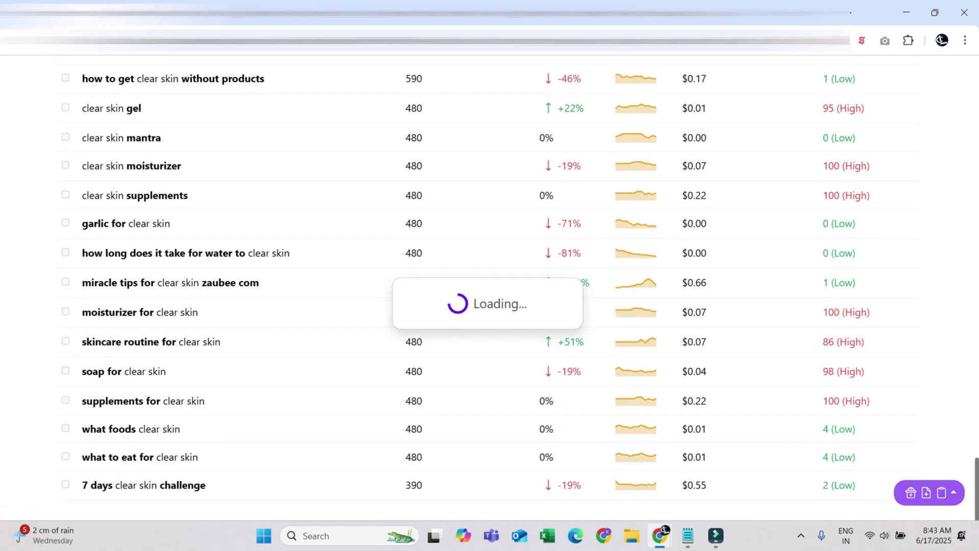
scroll(489, 306, "down", 20)
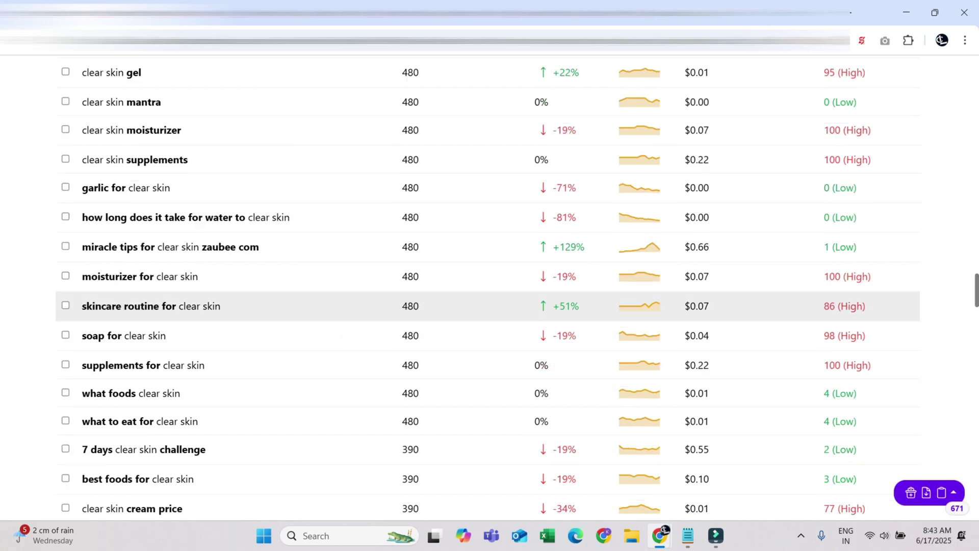
scroll(490, 306, "up", 20)
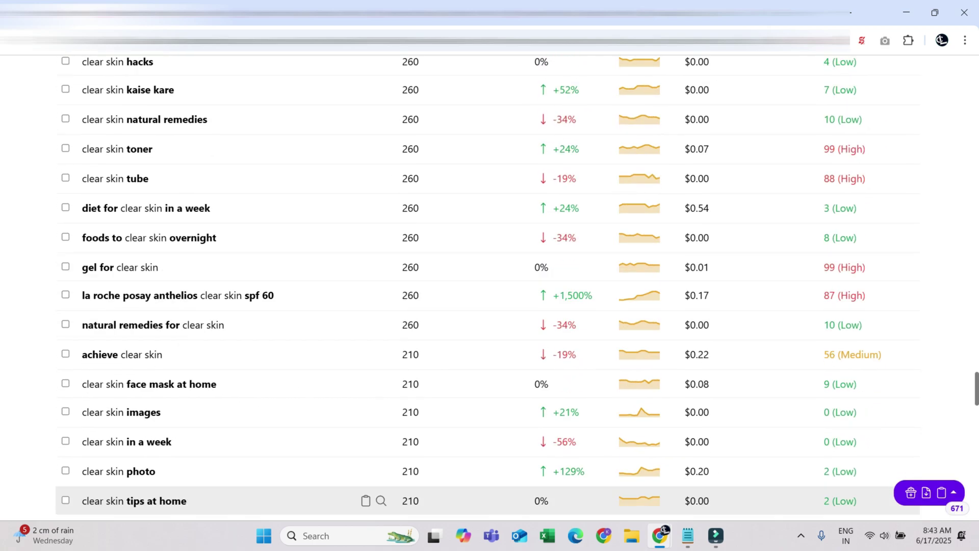
scroll(489, 306, "up", 20)
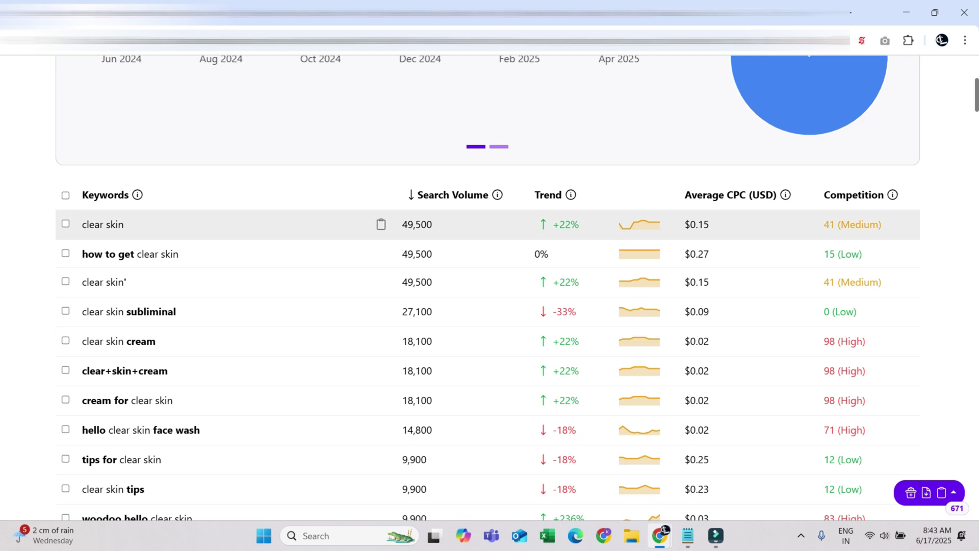
Compare the keywords "clear skin", "how to get clear skin" and "how to clear skin", checking the last one's competition score
left_click_drag(124, 224, 82, 224)
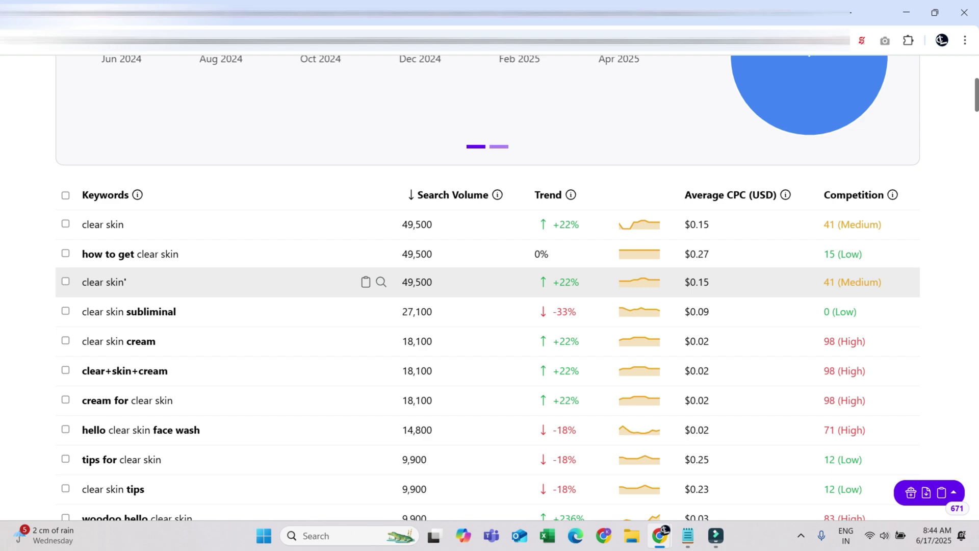
left_click_drag(179, 254, 81, 254)
scroll(487, 332, "down", 10)
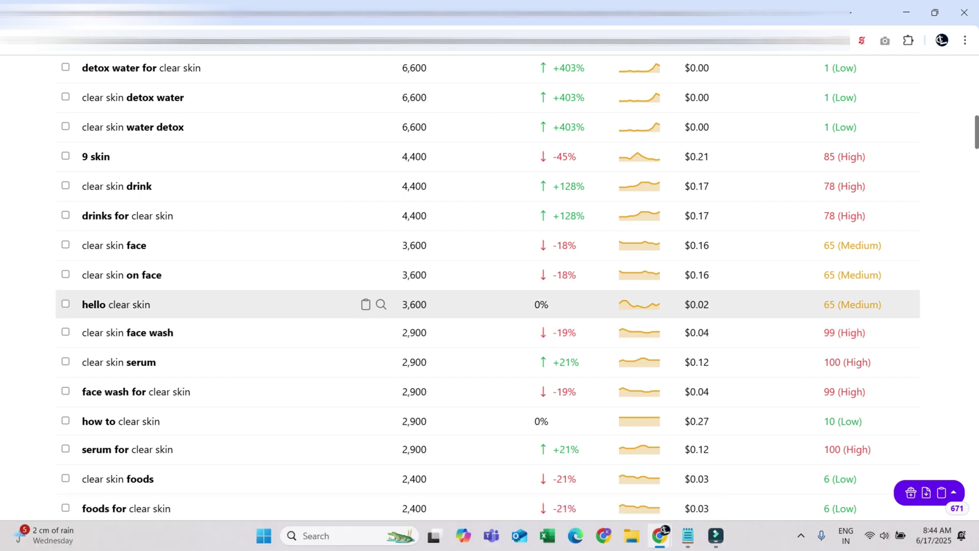
scroll(357, 331, "down", 2)
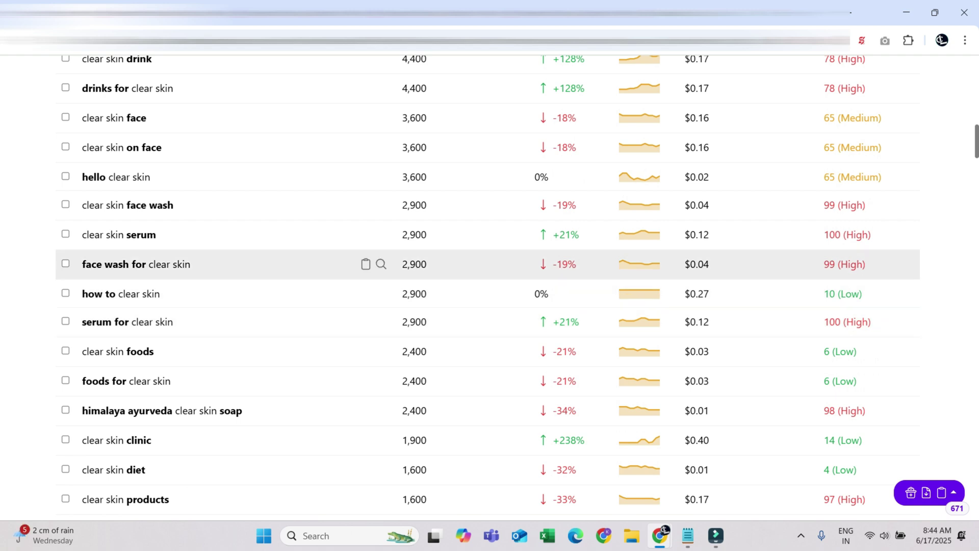
left_click_drag(82, 294, 160, 294)
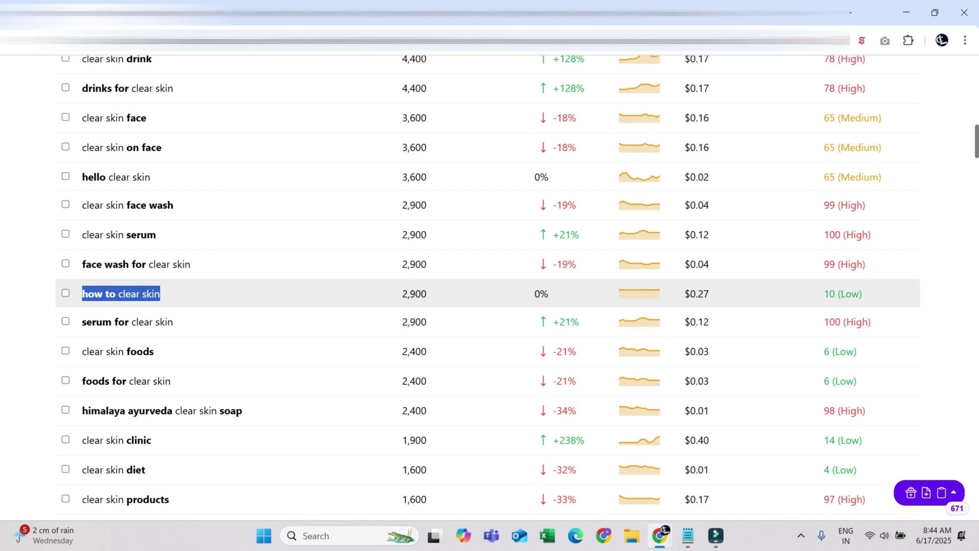
left_click_drag(830, 294, 861, 294)
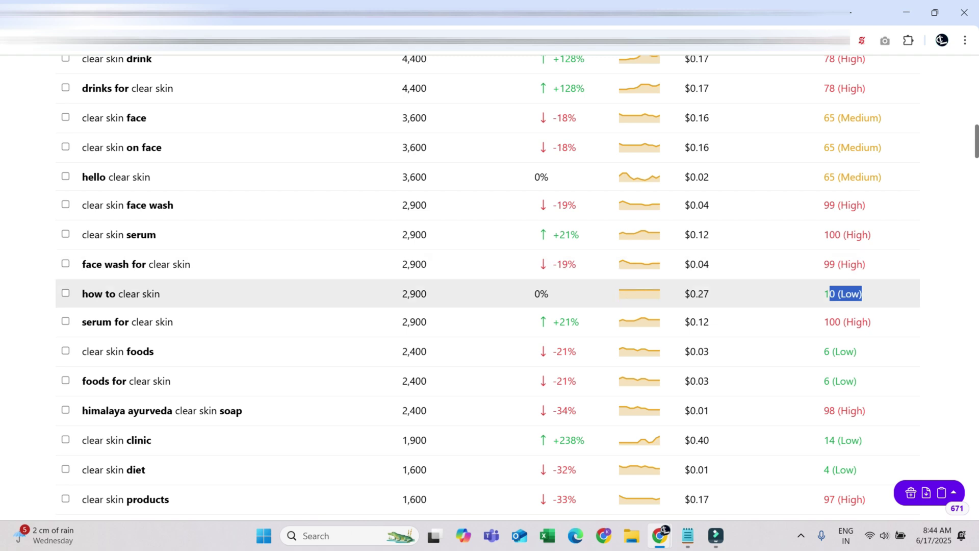
left_click_drag(824, 293, 862, 294)
Check the competition score of the keyword "clearskin laser skin and hair clinic"
scroll(490, 344, "down", 3)
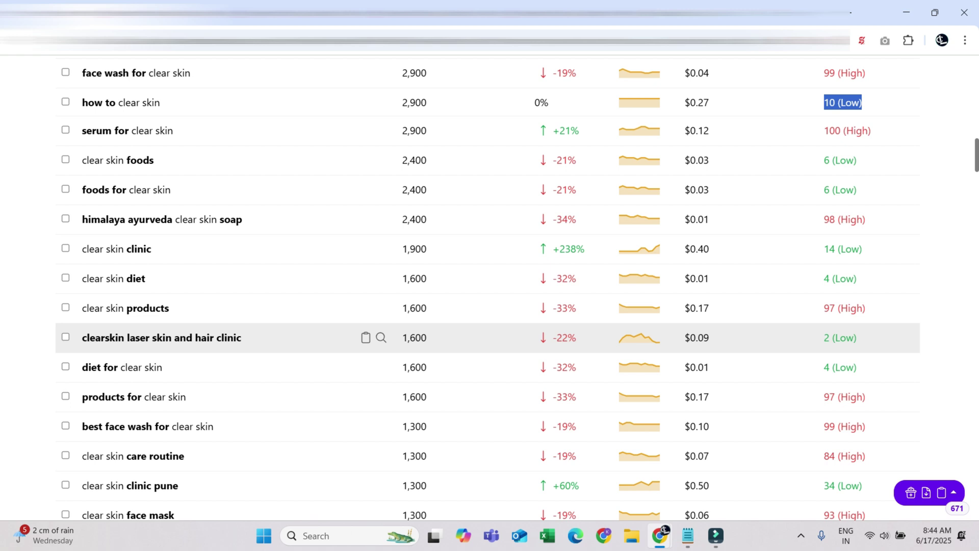
left_click(826, 338)
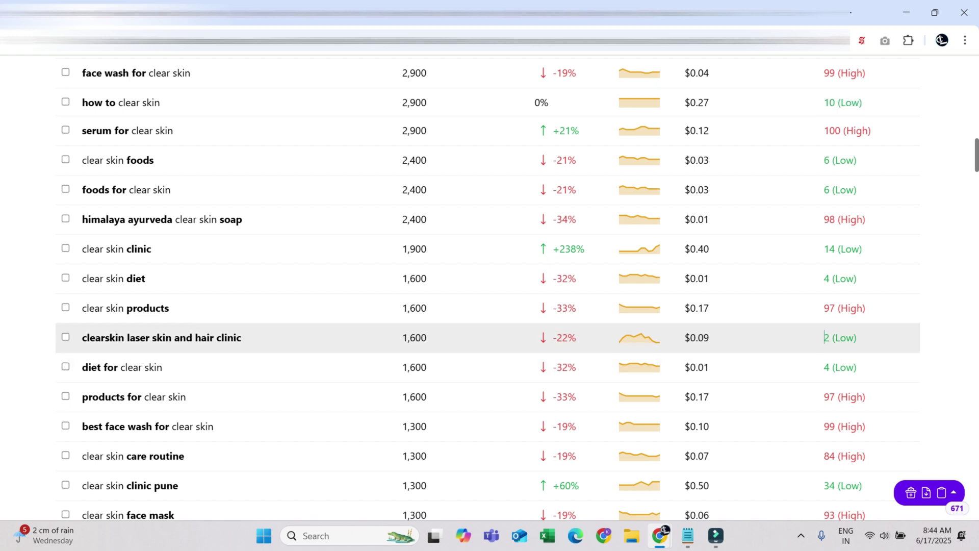
left_click_drag(825, 337, 857, 338)
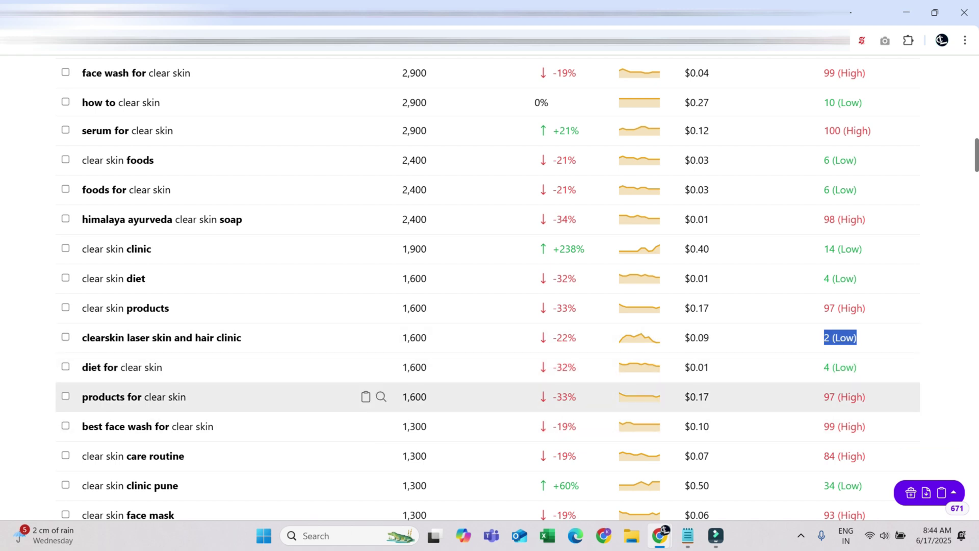
Examine the competition scores of the keywords "best face wash for clear skin" and "clear skin for men"
scroll(485, 396, "down", 2)
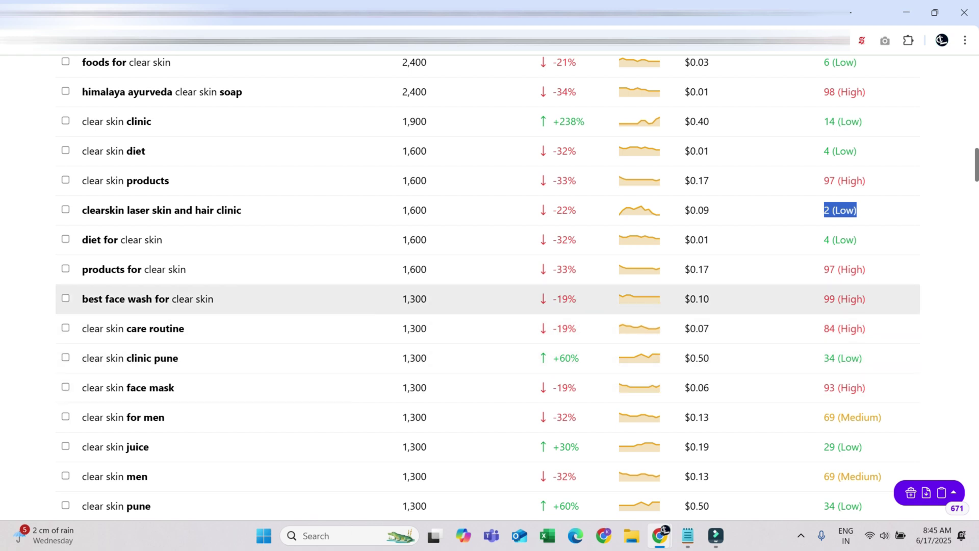
left_click_drag(82, 299, 213, 298)
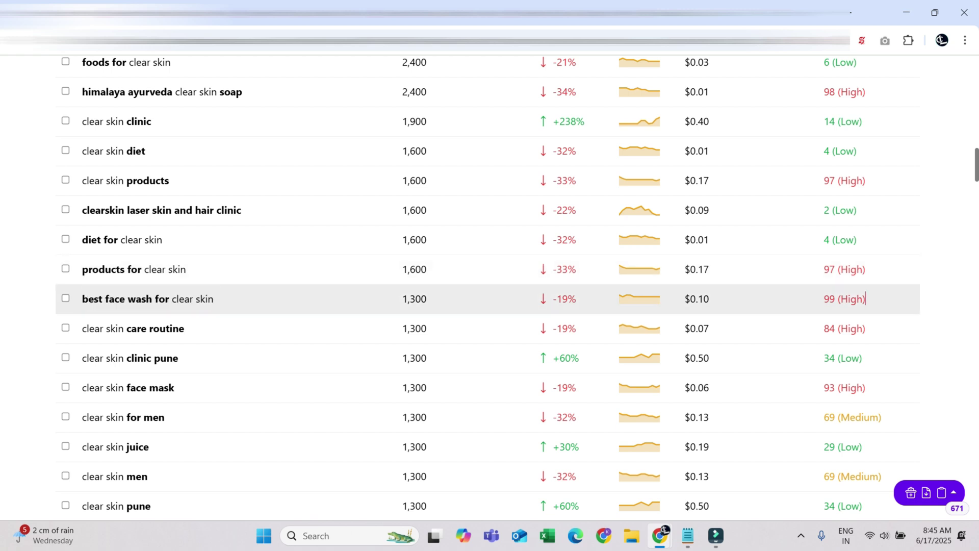
left_click_drag(824, 298, 866, 299)
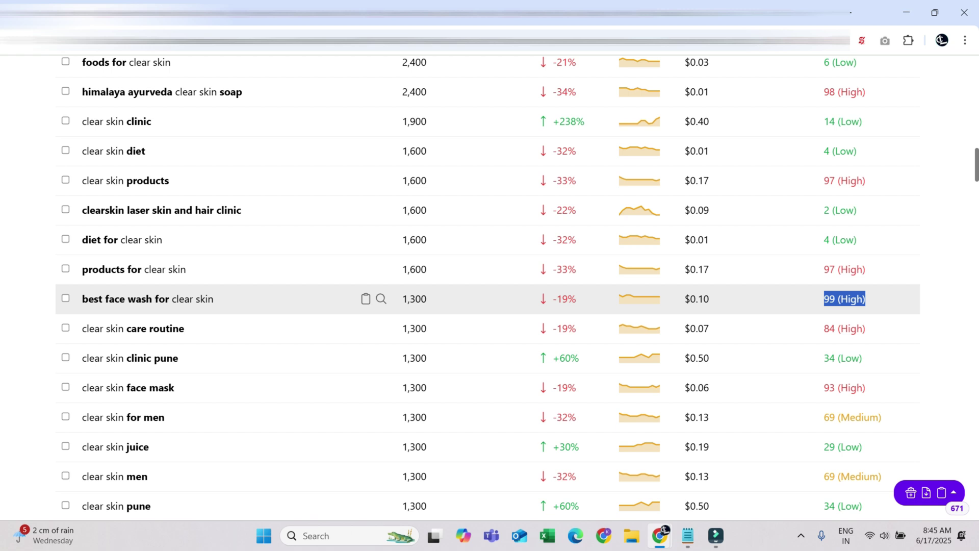
left_click_drag(214, 299, 82, 298)
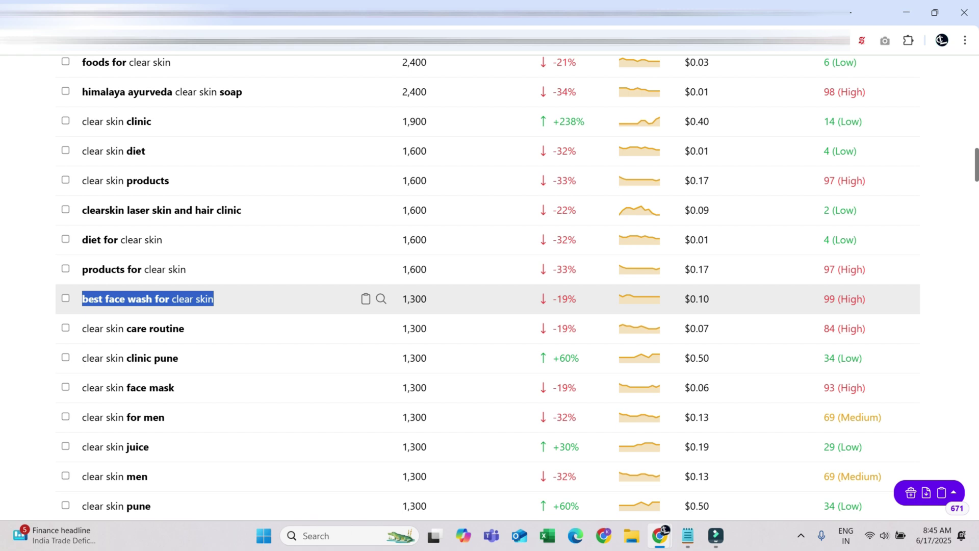
left_click_drag(102, 299, 28, 316)
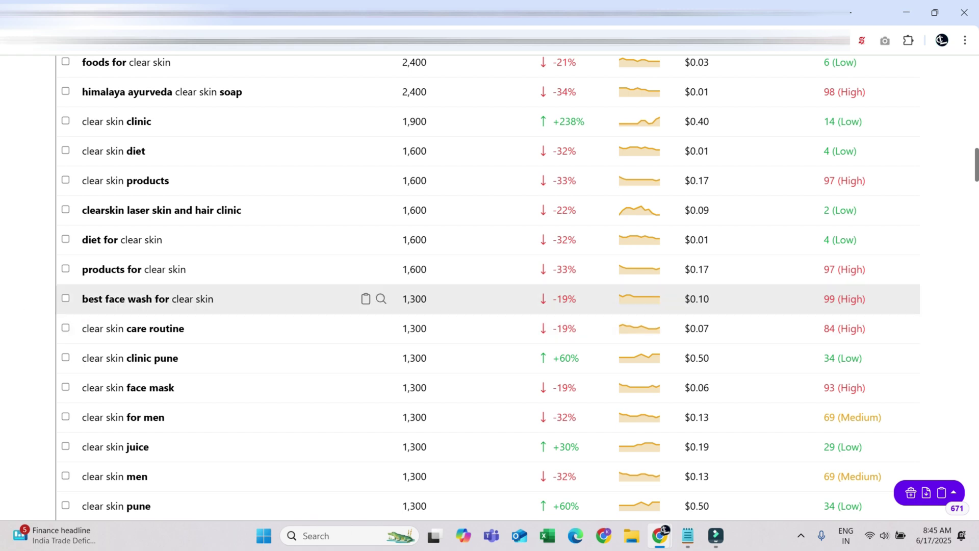
left_click_drag(214, 299, 81, 299)
left_click_drag(148, 298, 28, 314)
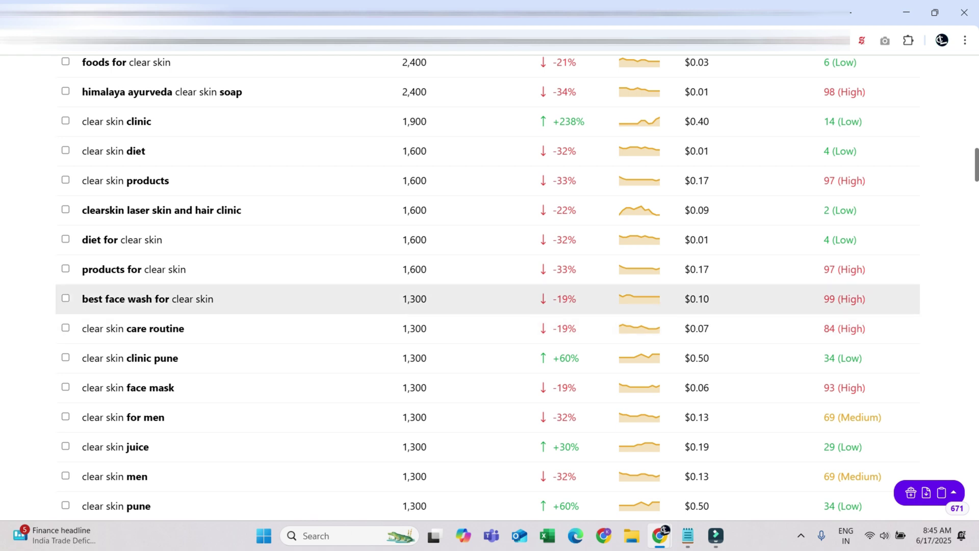
left_click_drag(866, 299, 824, 299)
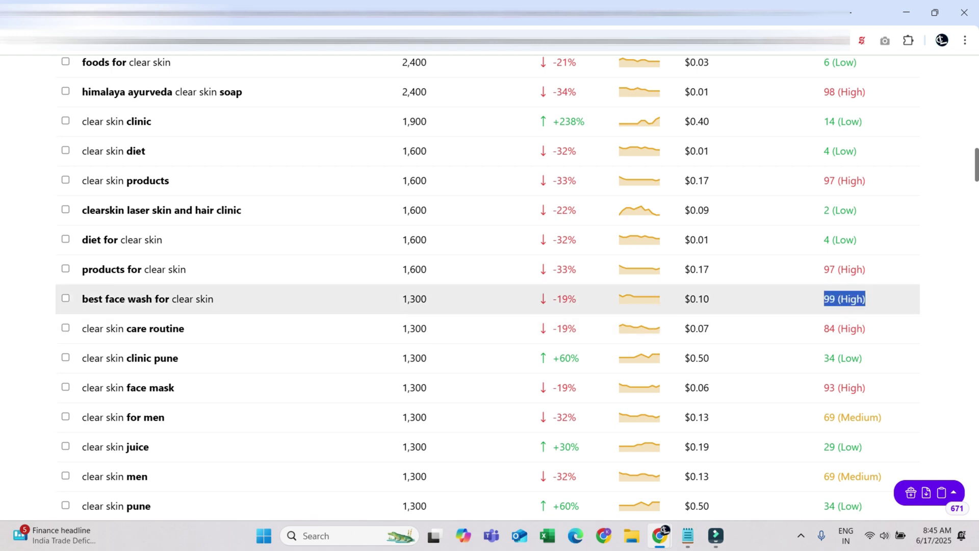
left_click_drag(214, 299, 82, 299)
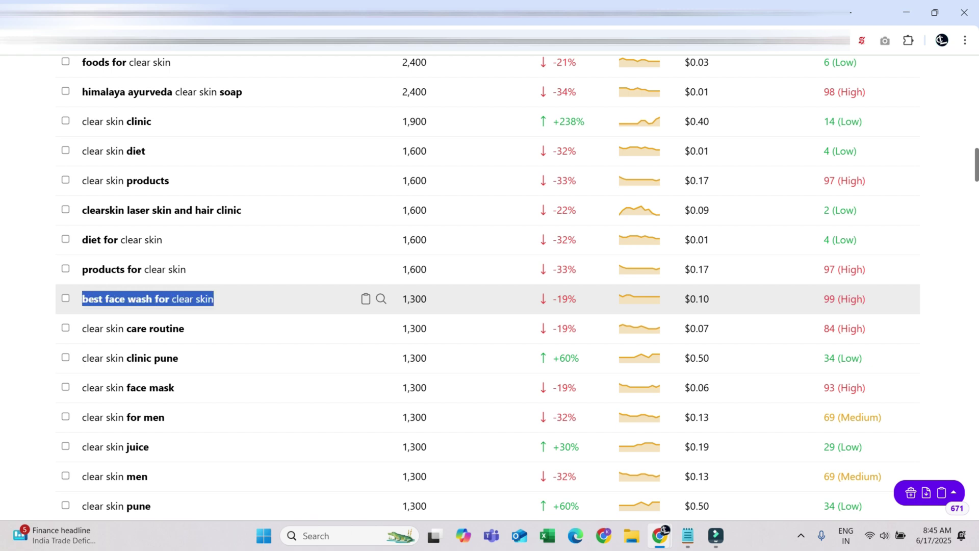
left_click_drag(102, 299, 16, 299)
scroll(357, 357, "down", 2)
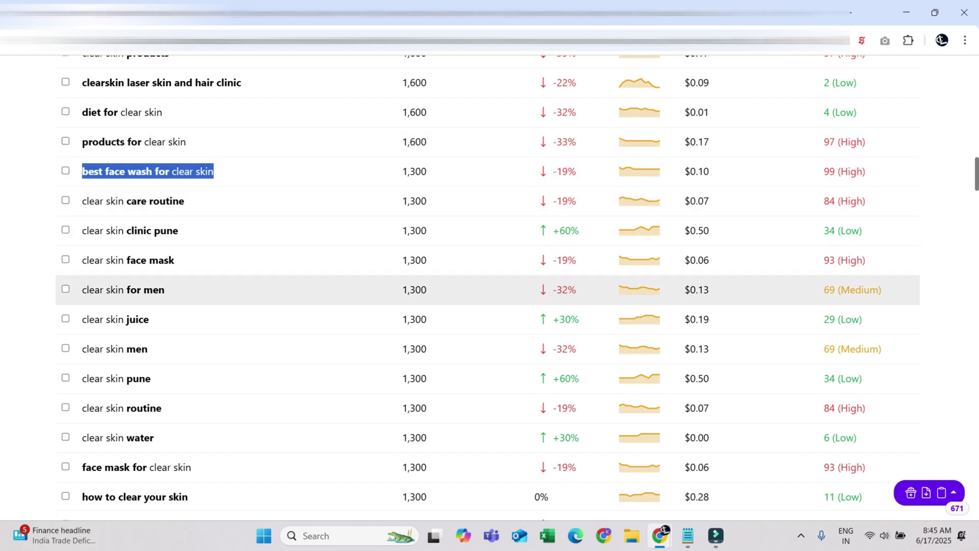
left_click_drag(823, 290, 882, 290)
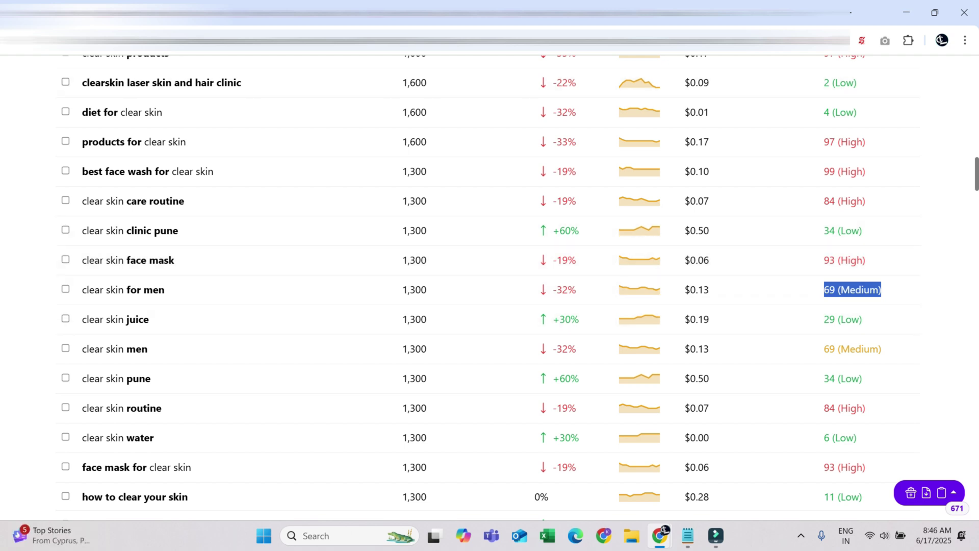
Examine the suggested keywords "juice for clear skin" and "face mask for clear skin" further down the list
left_click(765, 290)
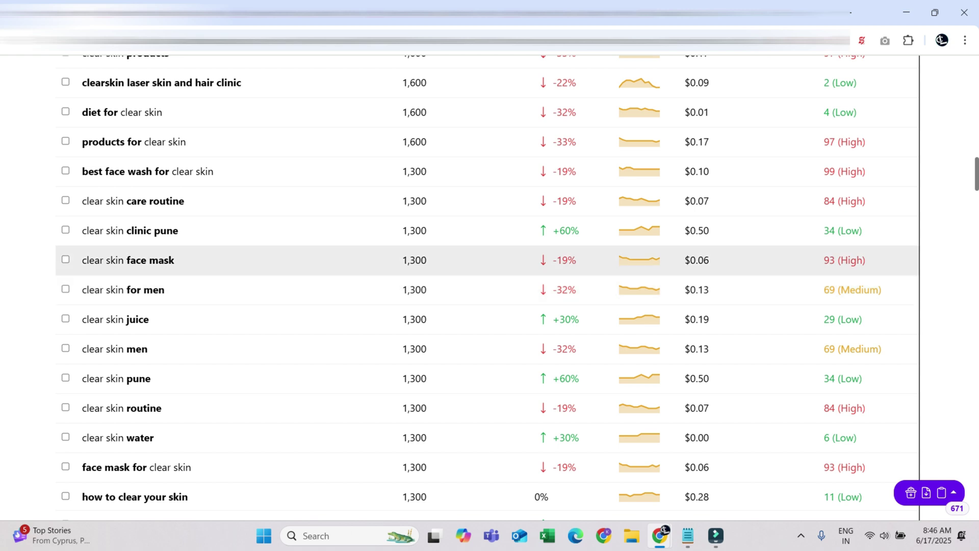
scroll(490, 285, "down", 3)
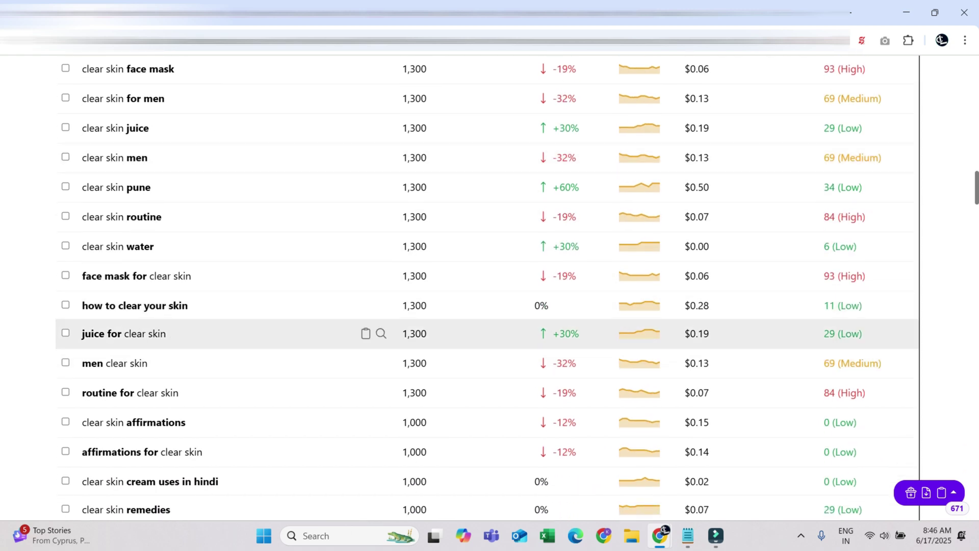
left_click_drag(82, 333, 166, 333)
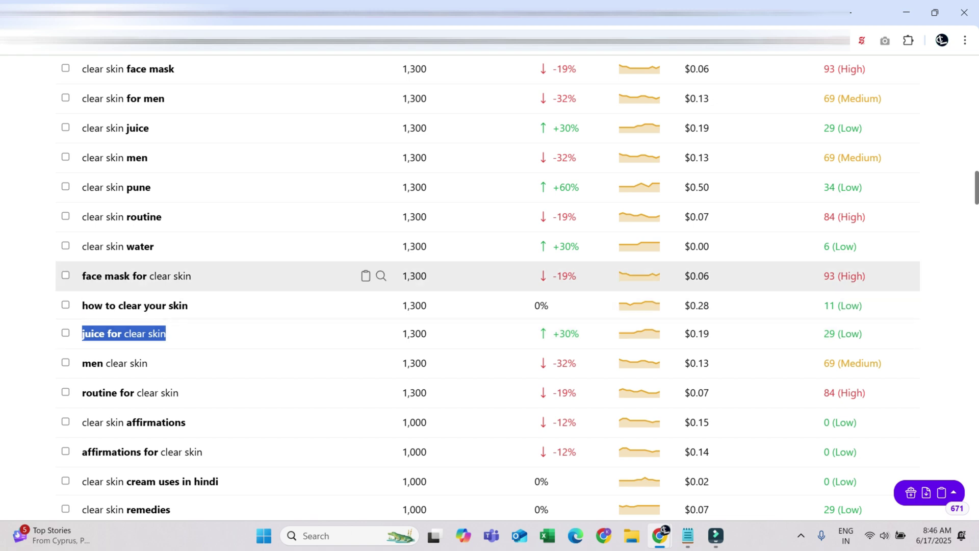
left_click_drag(82, 276, 191, 276)
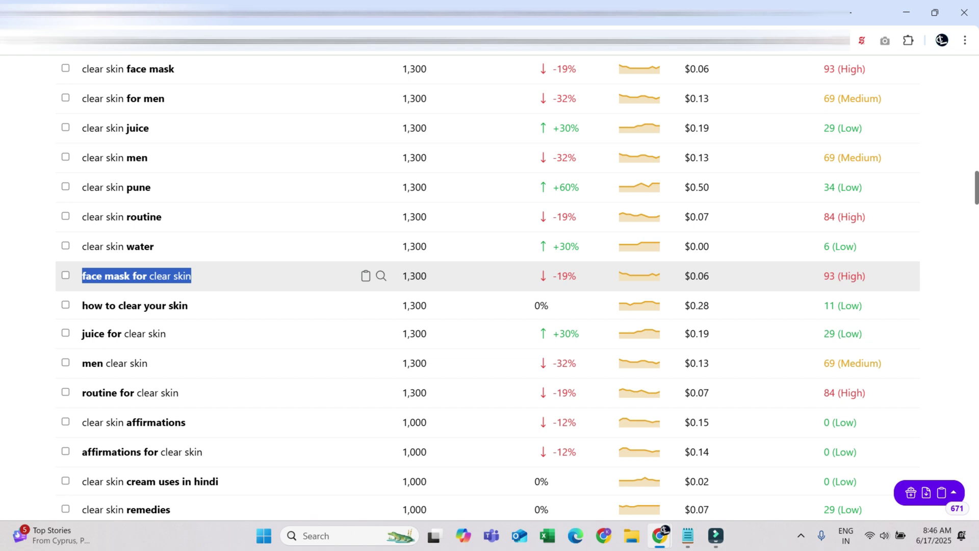
left_click(191, 276)
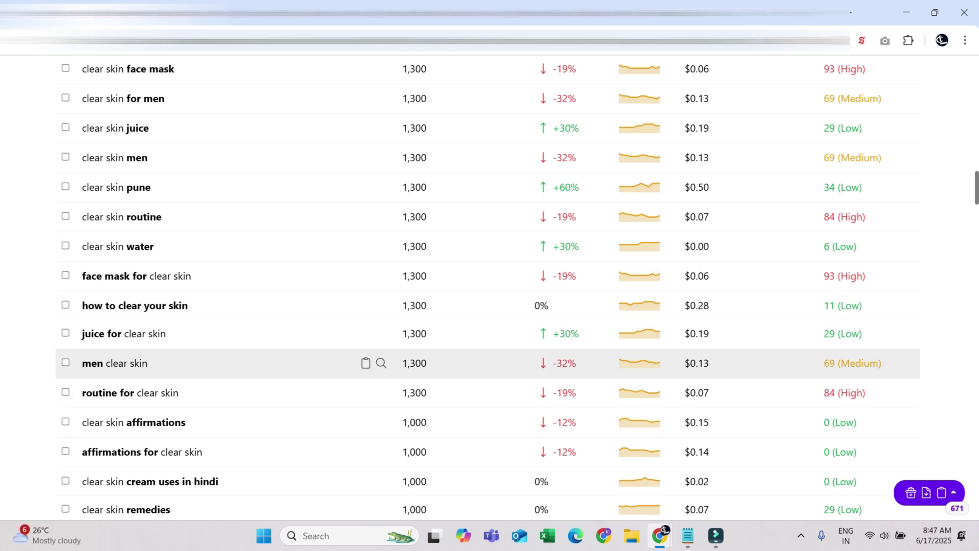
Return to the first keyword, "clear skin", and view its 12-month search trend chart
scroll(459, 334, "up", 10)
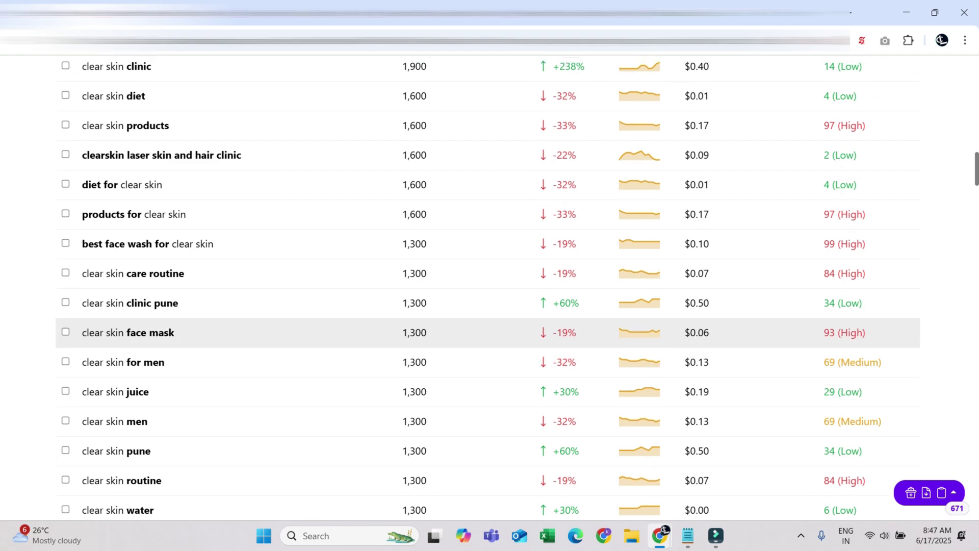
scroll(459, 296, "up", 1)
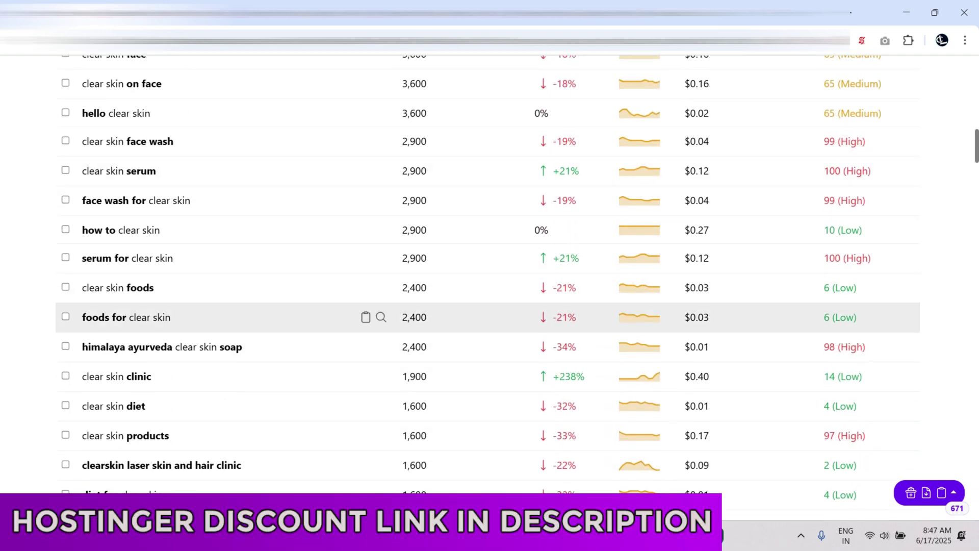
scroll(459, 311, "up", 9)
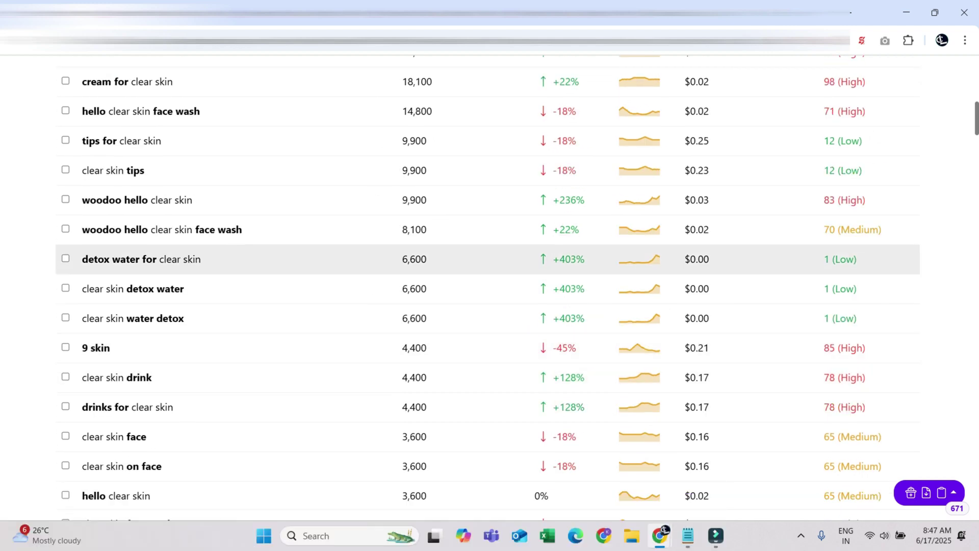
scroll(459, 306, "up", 3)
scroll(459, 306, "down", 2)
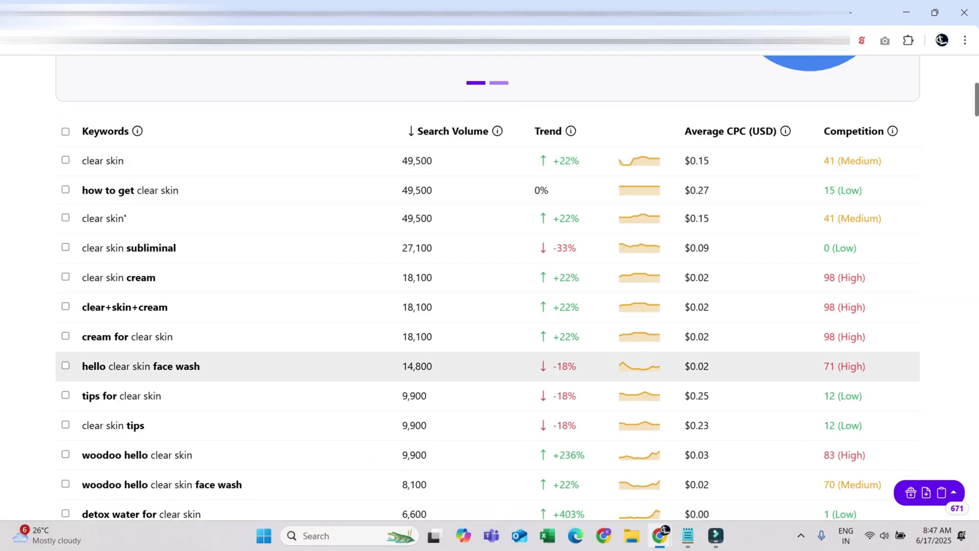
mouse_move(639, 161)
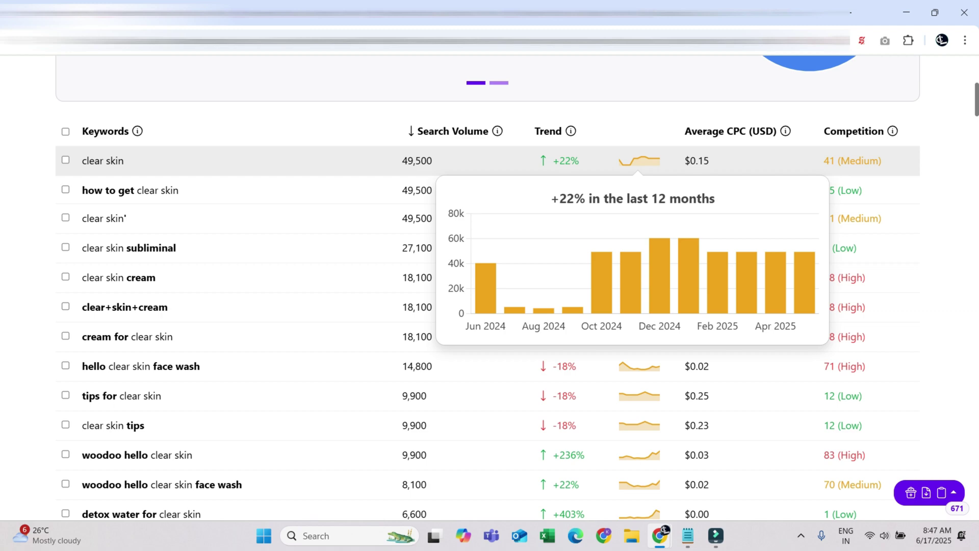
Compare the search volumes of "clear skin face wash" and "clear skin serum" and view the serum keyword's 12-month trend
scroll(459, 408, "down", 3)
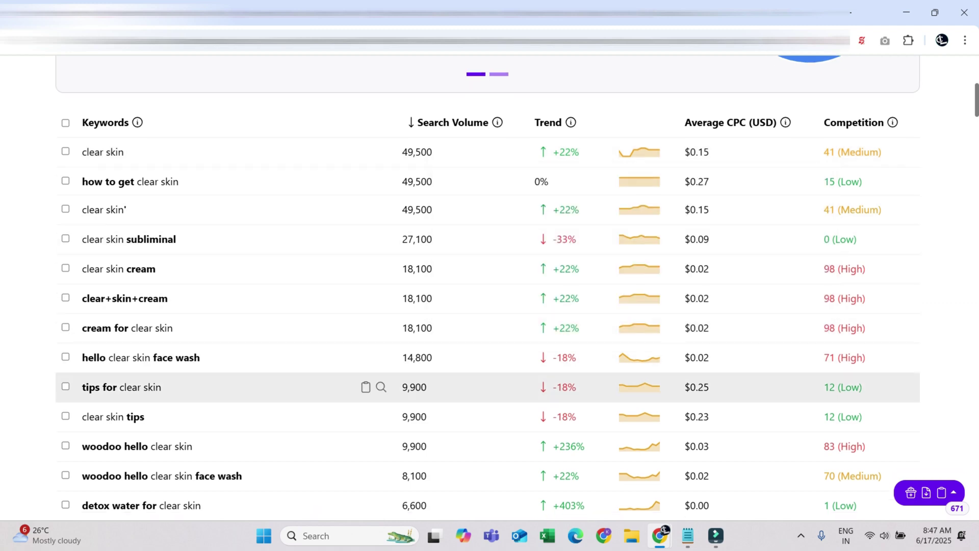
scroll(459, 306, "down", 4)
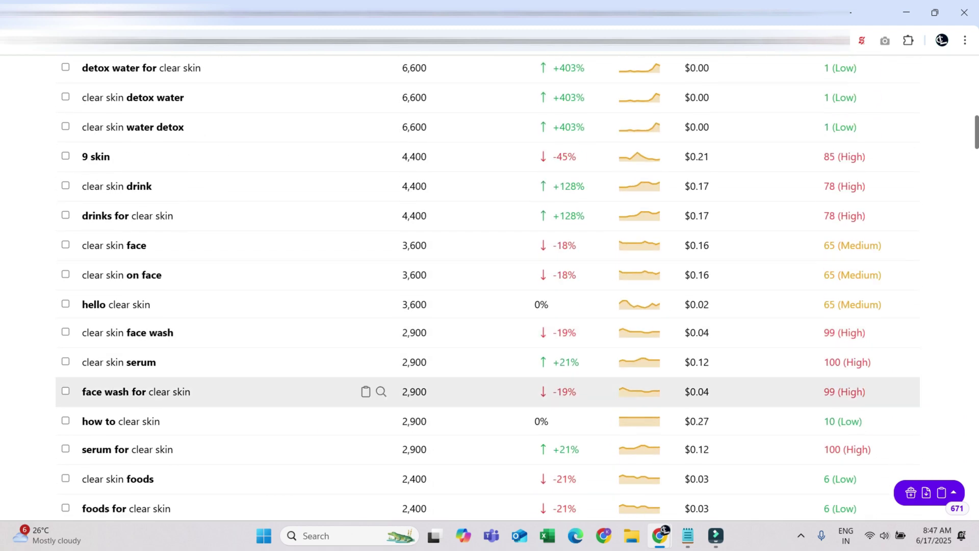
scroll(459, 333, "down", 2)
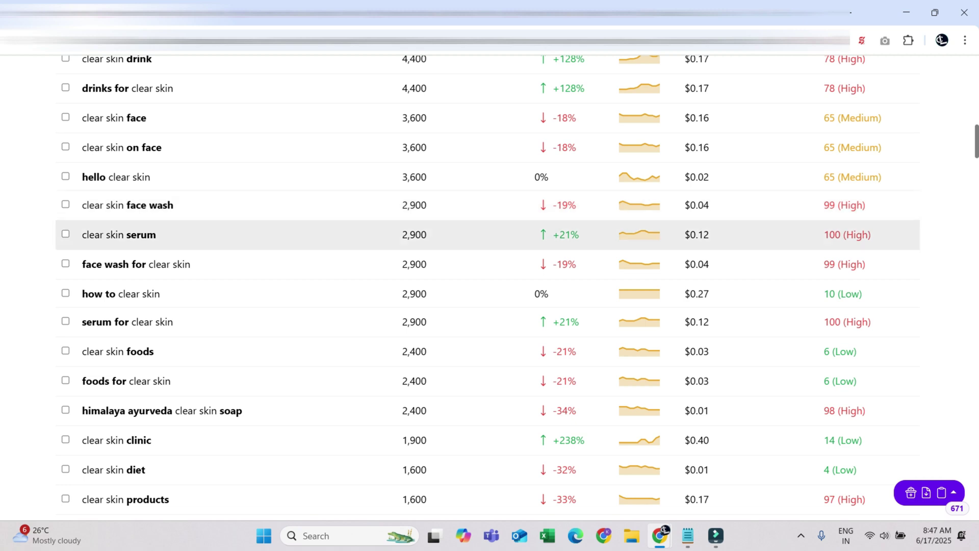
left_click_drag(82, 205, 156, 234)
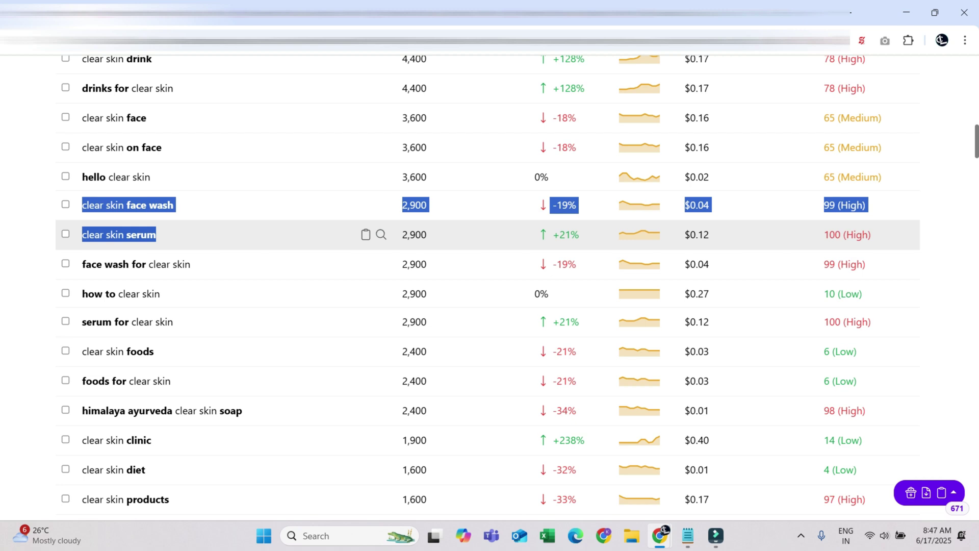
left_click(255, 264)
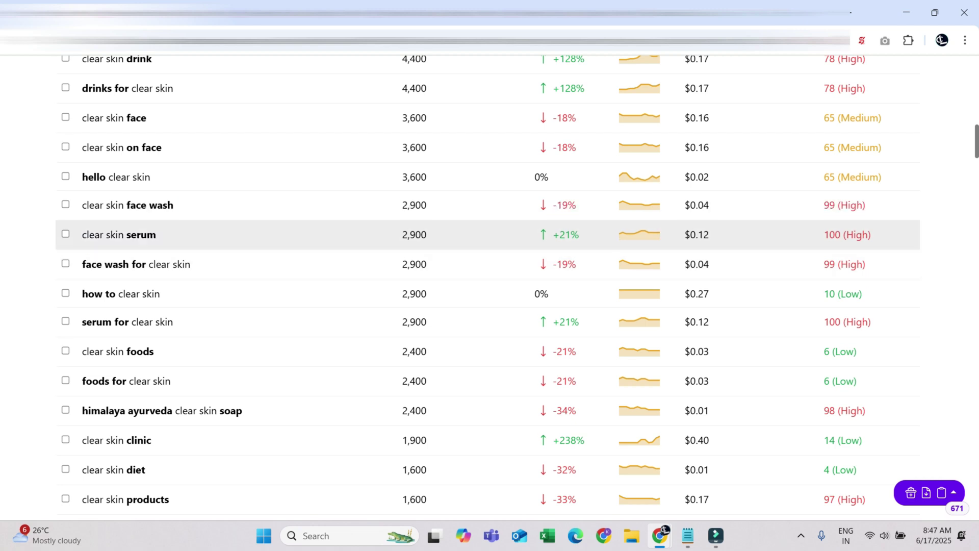
left_click_drag(402, 205, 427, 235)
mouse_move(639, 235)
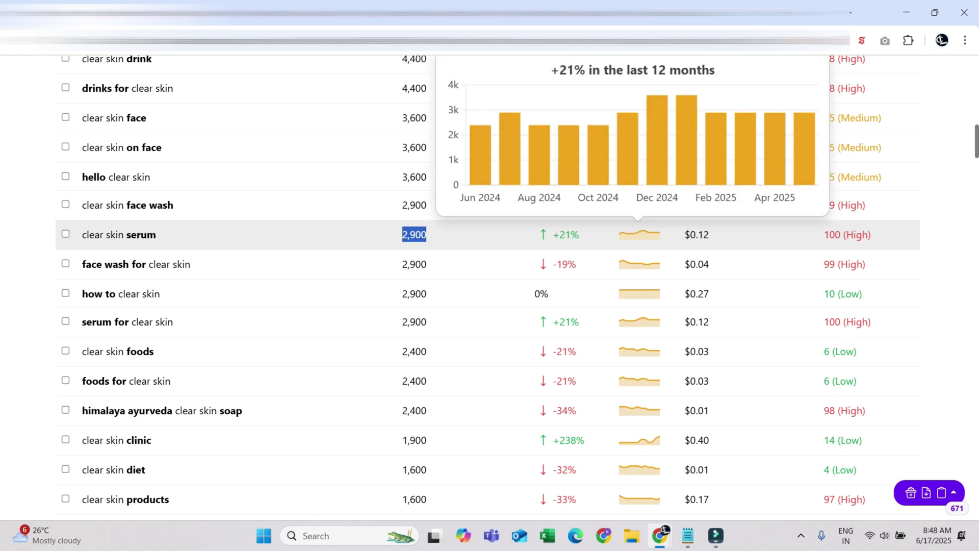
left_click_drag(83, 205, 156, 235)
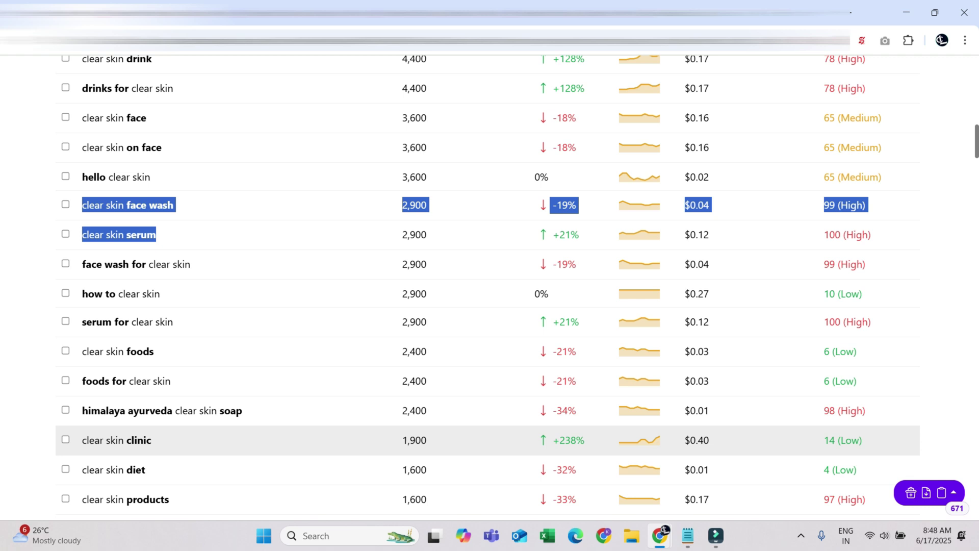
mouse_move(640, 440)
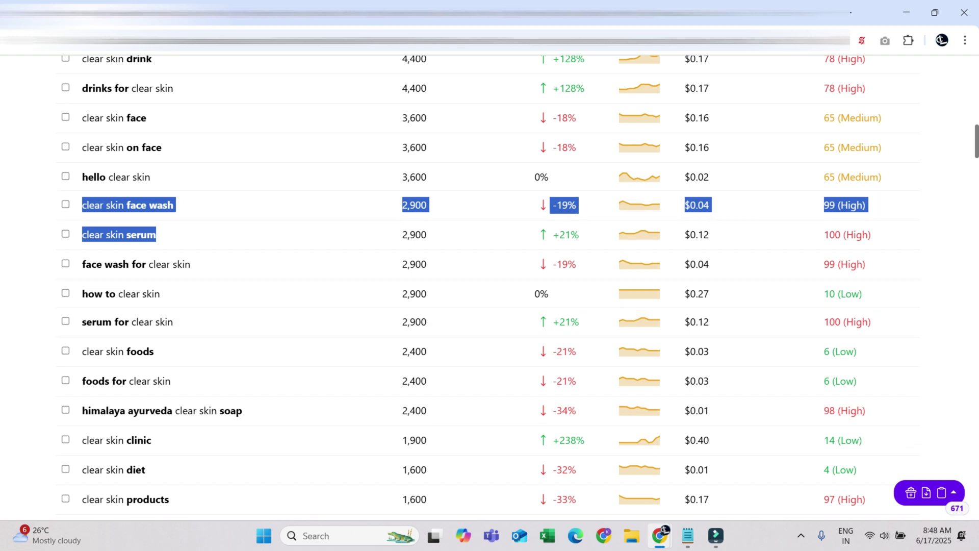
left_click(265, 205)
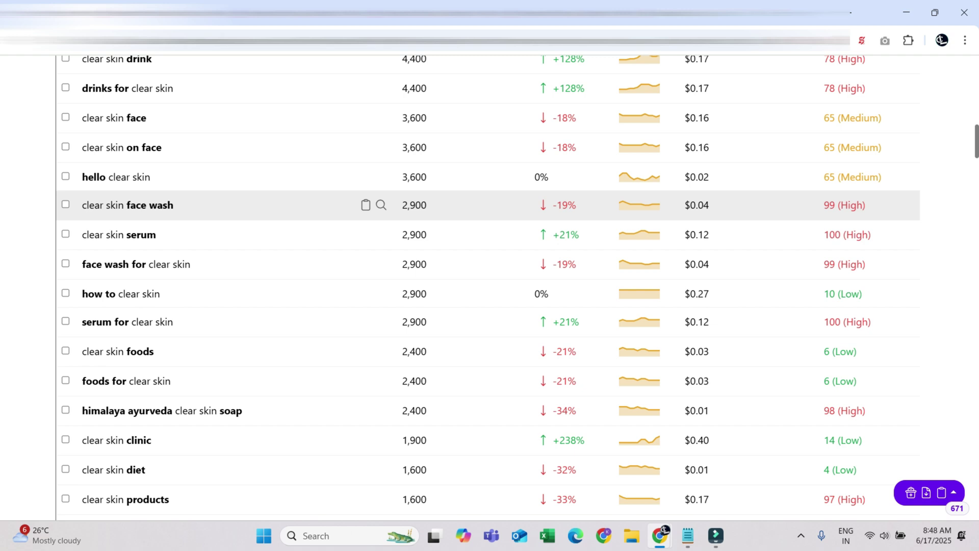
Examine the month-by-month searches in the trend chart of "clear skin face wash" and compare them with the "clear skin serum" trend
mouse_move(639, 205)
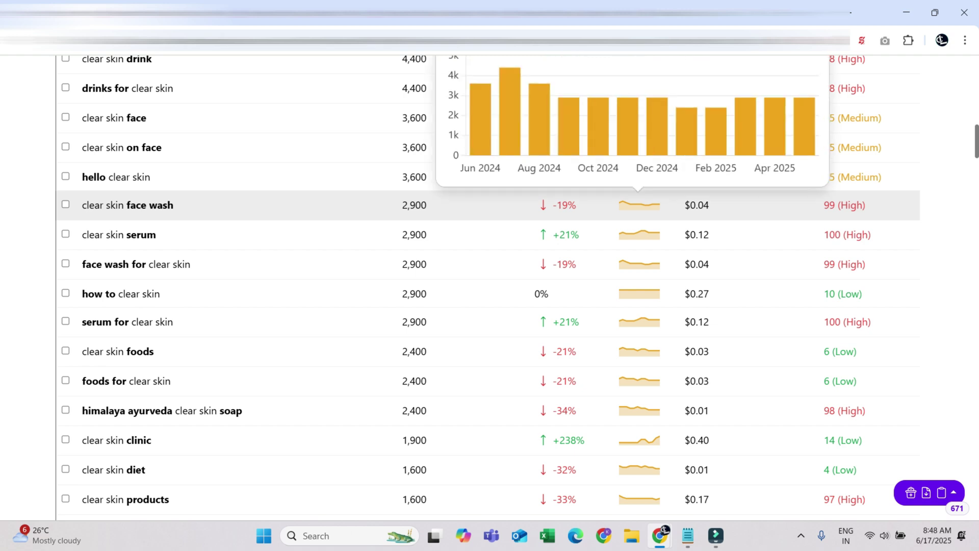
scroll(639, 205, "up", 2)
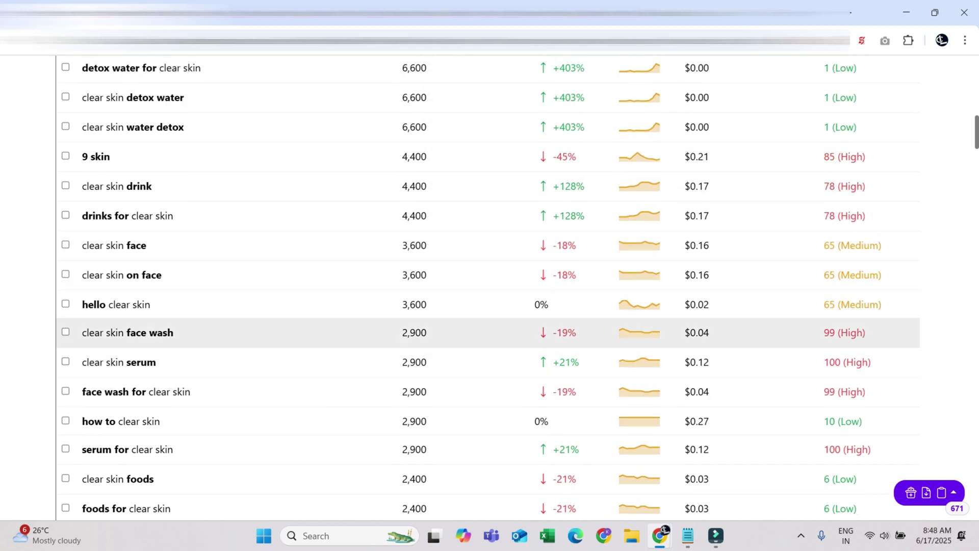
mouse_move(639, 332)
mouse_move(480, 245)
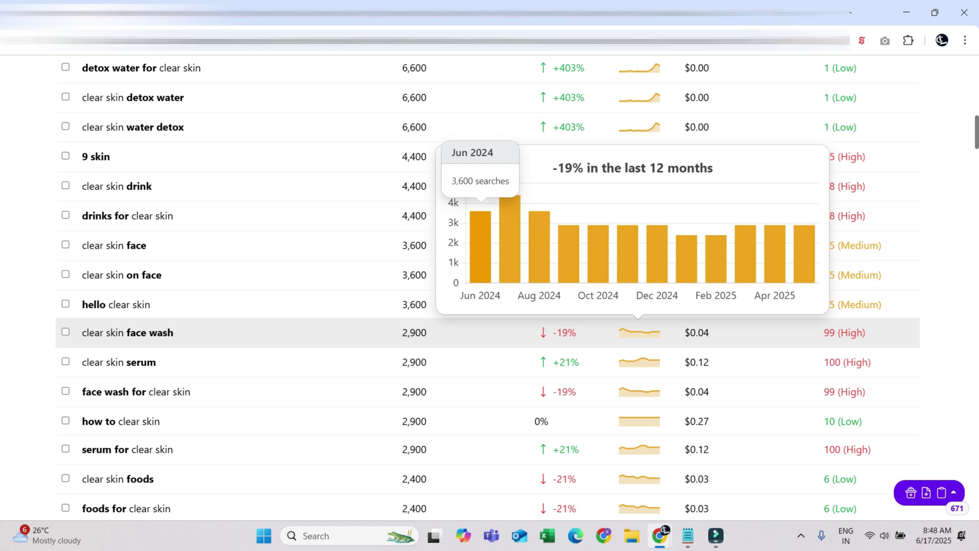
mouse_move(510, 239)
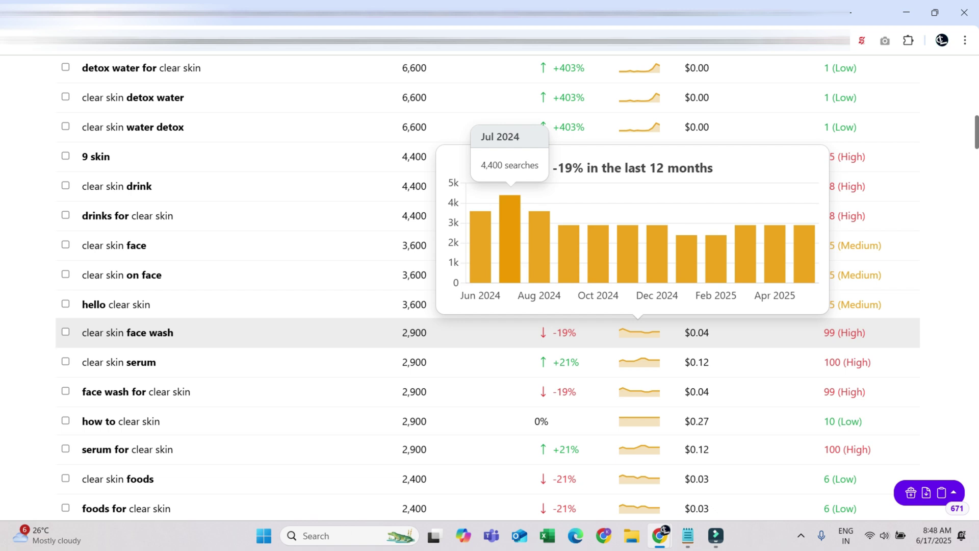
mouse_move(540, 245)
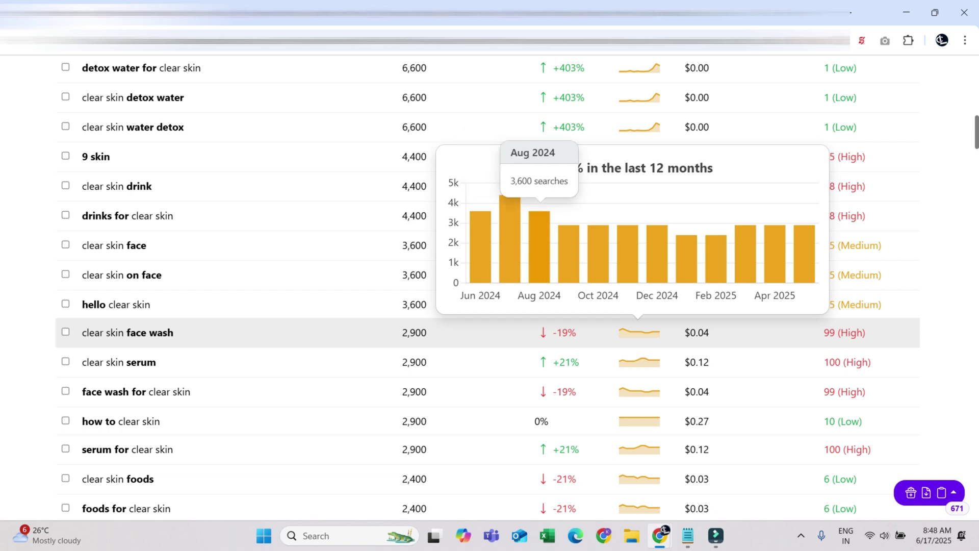
mouse_move(569, 245)
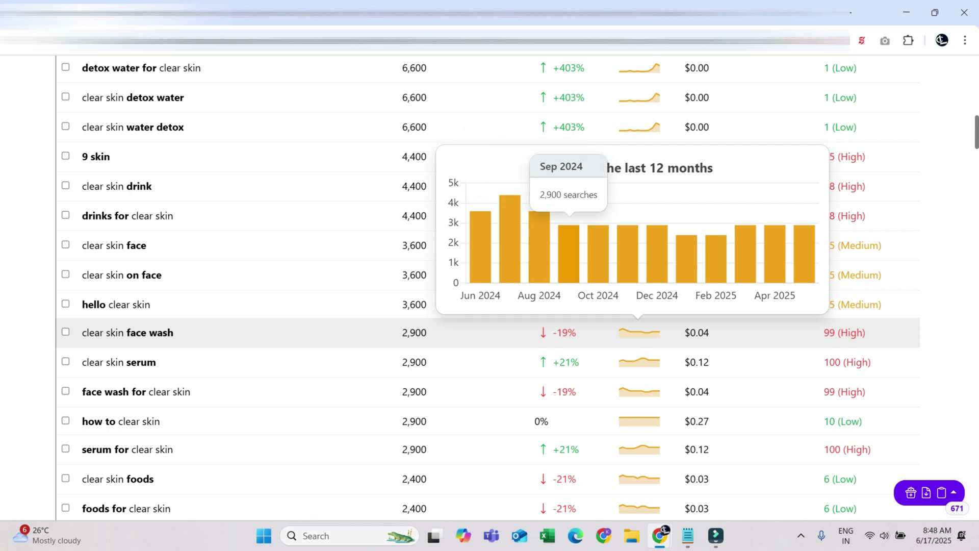
mouse_move(687, 250)
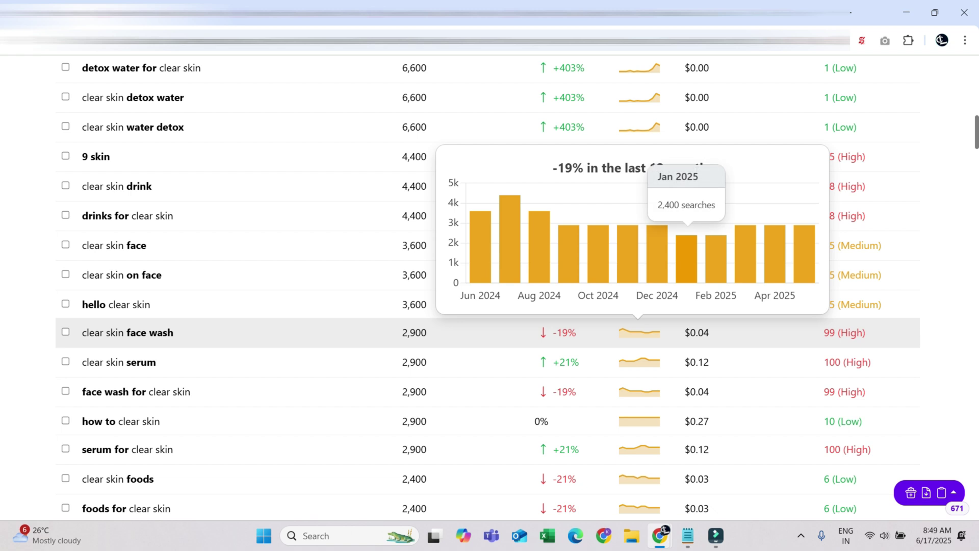
mouse_move(716, 250)
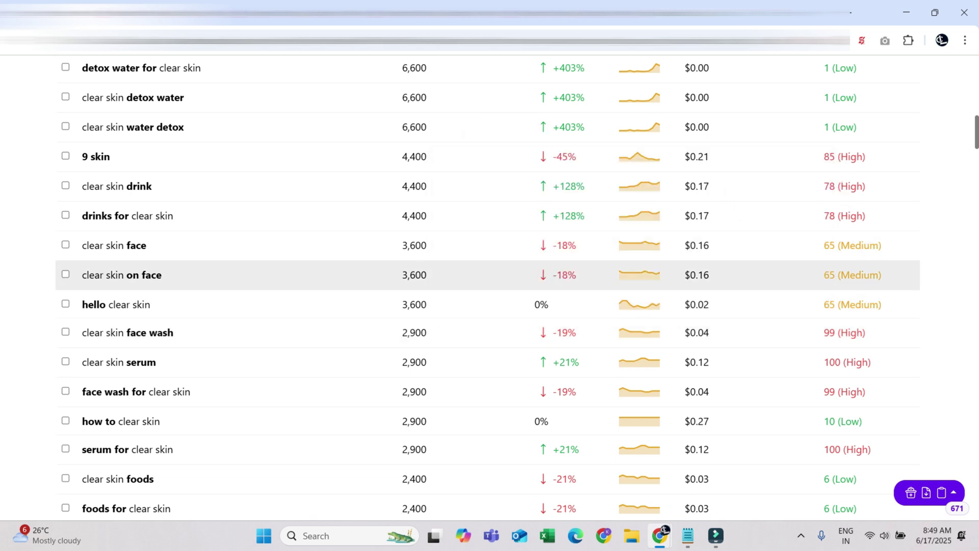
mouse_move(639, 275)
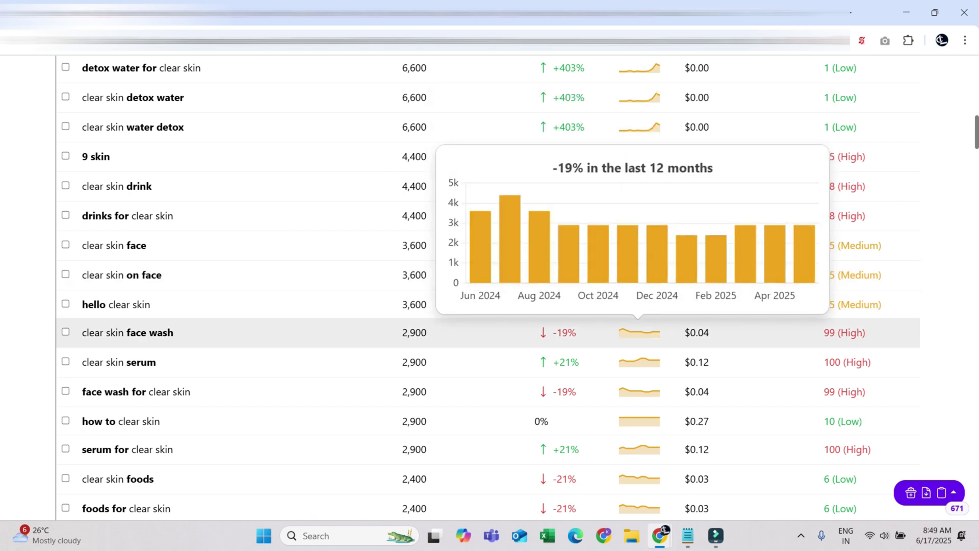
mouse_move(658, 245)
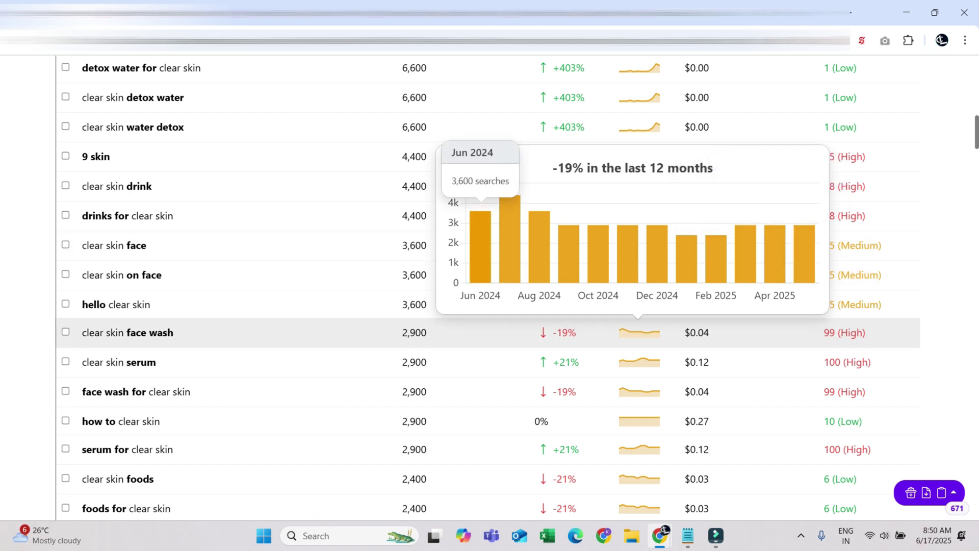
mouse_move(627, 252)
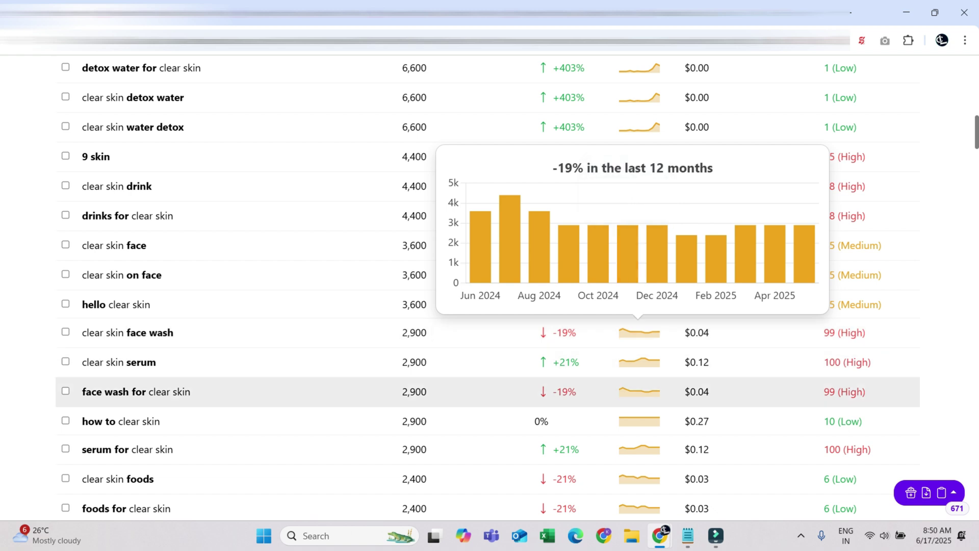
mouse_move(639, 362)
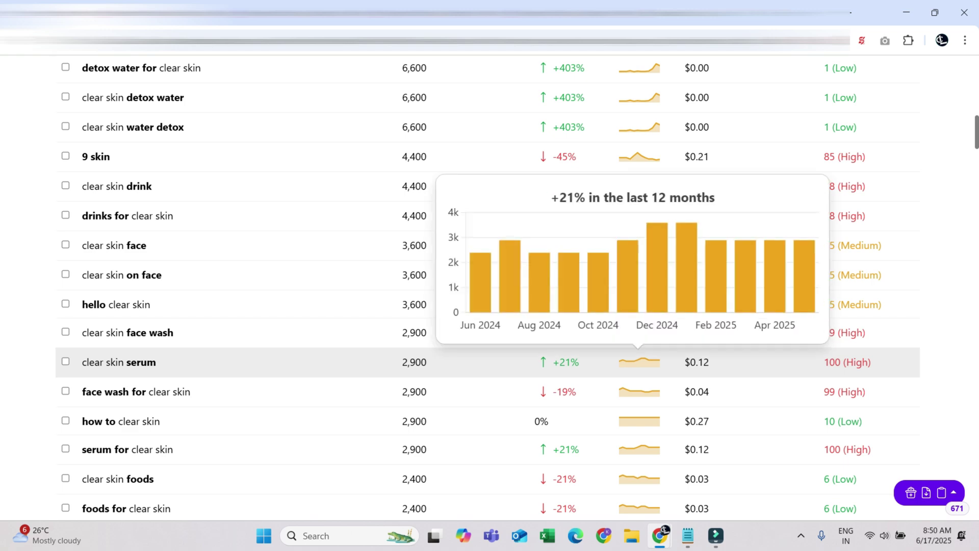
scroll(639, 362, "up", 10)
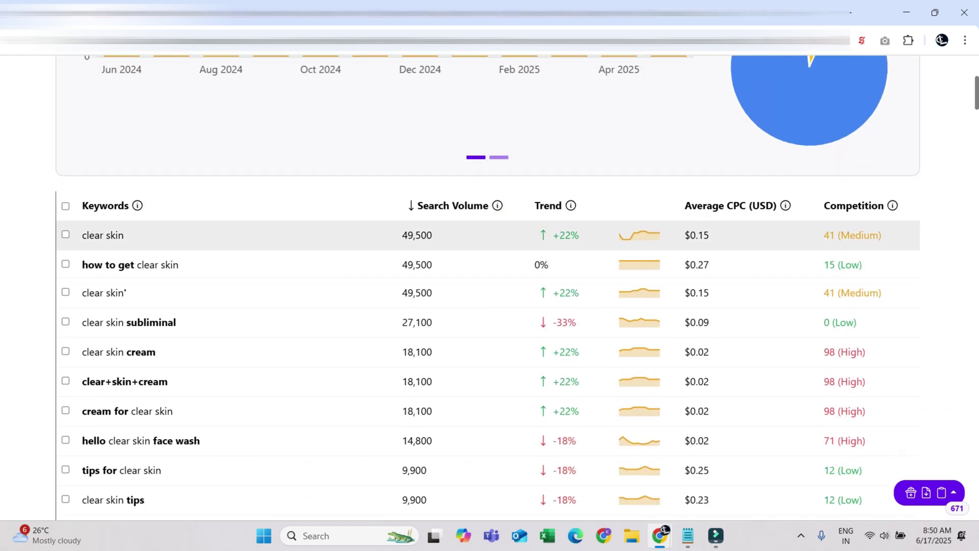
scroll(489, 306, "down", 3)
scroll(490, 306, "up", 3)
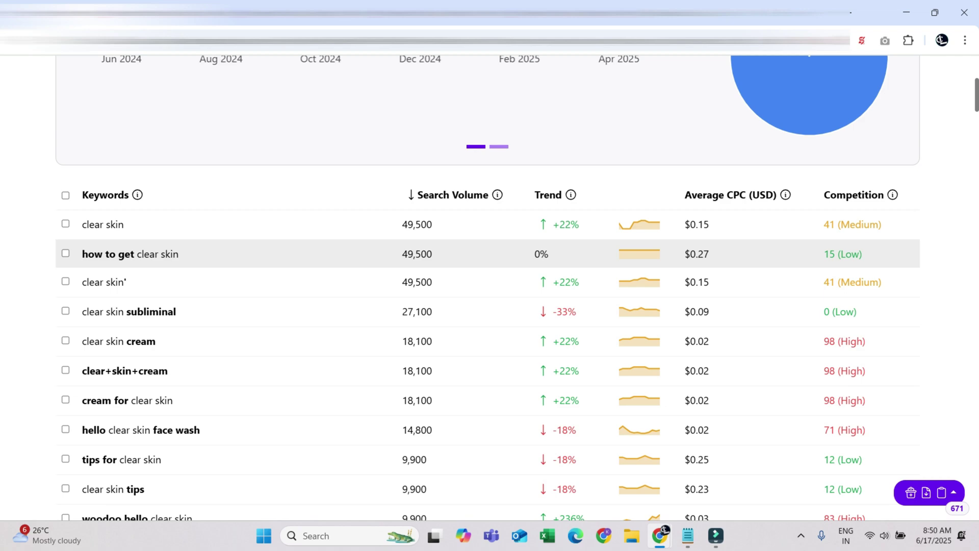
scroll(488, 288, "up", 3)
scroll(488, 289, "down", 9)
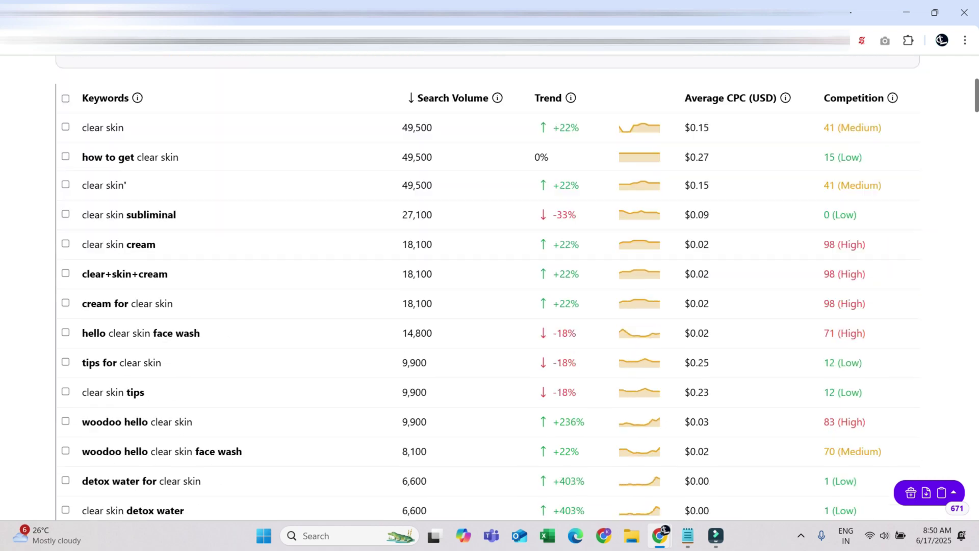
scroll(489, 255, "down", 10)
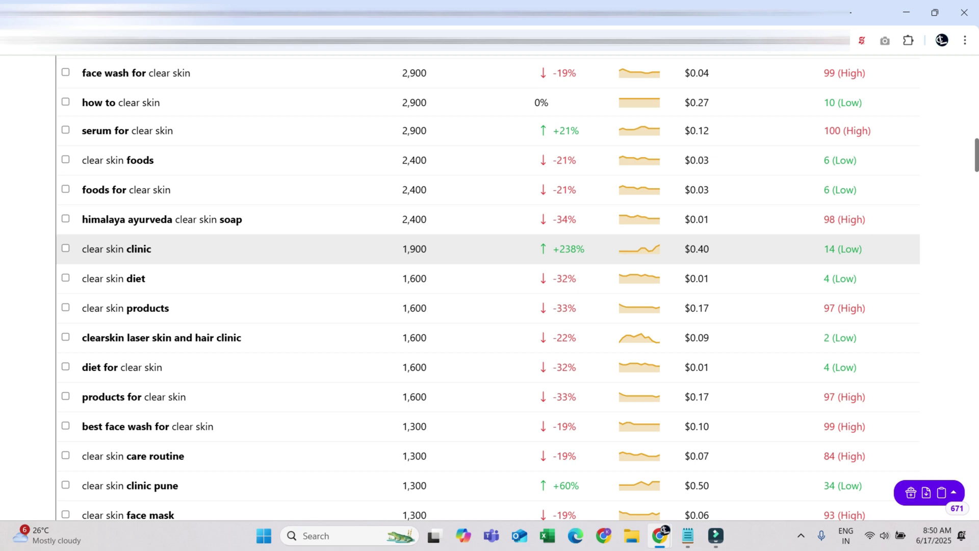
Return to the keyword search form and search Google keywords for "freelancing" with the Global / Worldwide location and English language
scroll(489, 199, "down", 1)
scroll(490, 204, "down", 1)
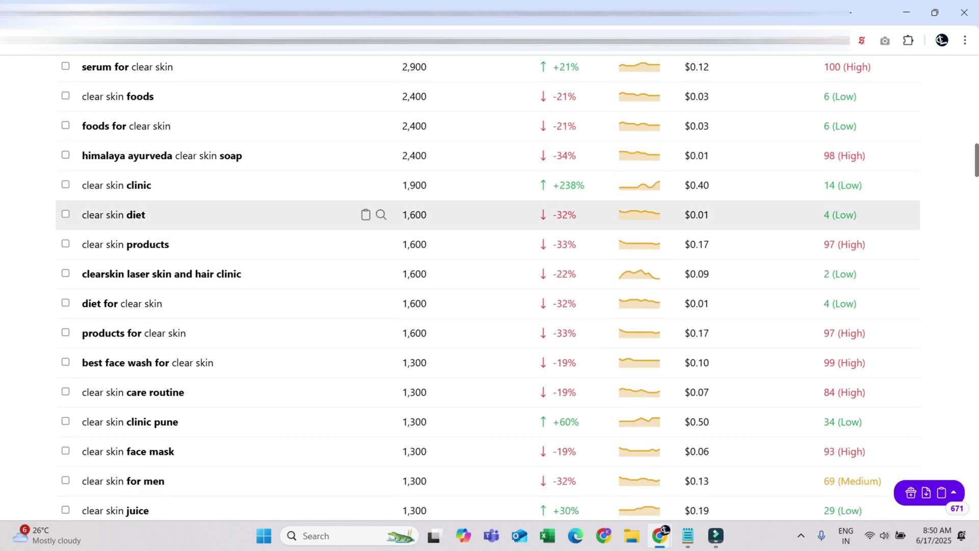
key("alt+Left")
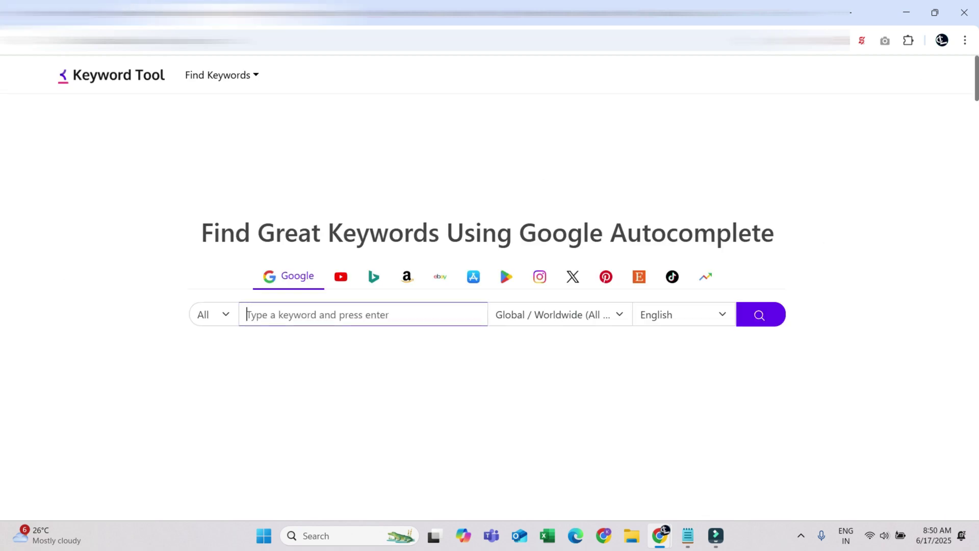
type("f")
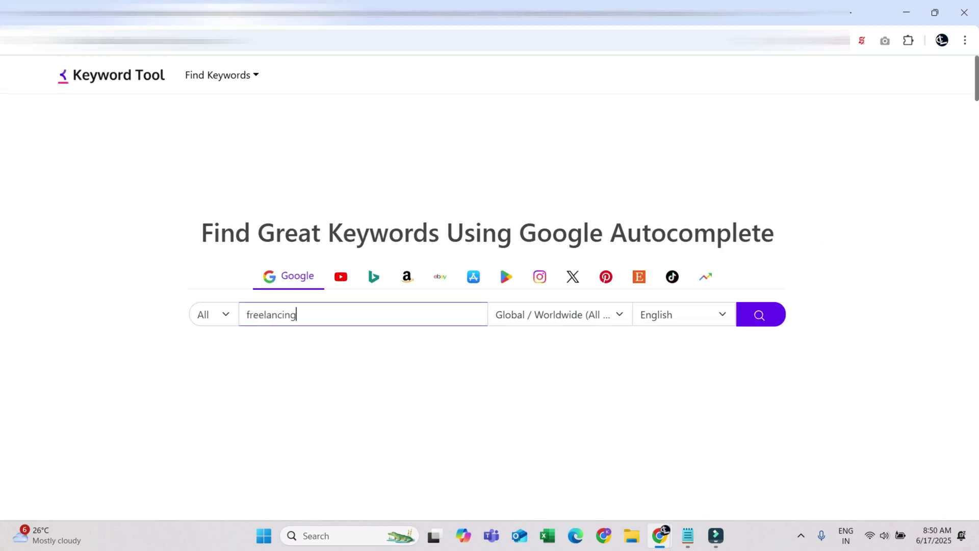
type("reelancing")
key("Return")
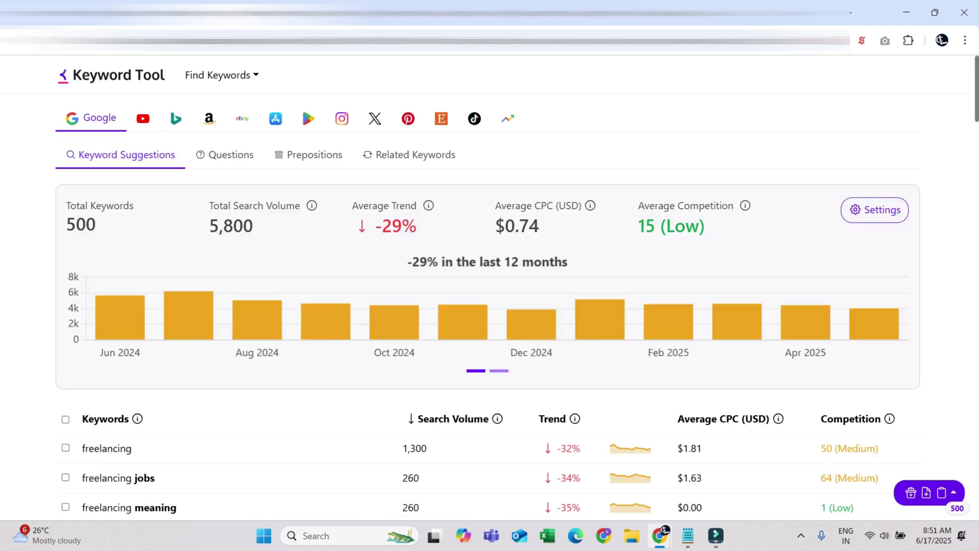
Compare the search volumes and competition levels of the top "freelancing" keywords with the "clear skin" results in the other tab
scroll(490, 301, "down", 5)
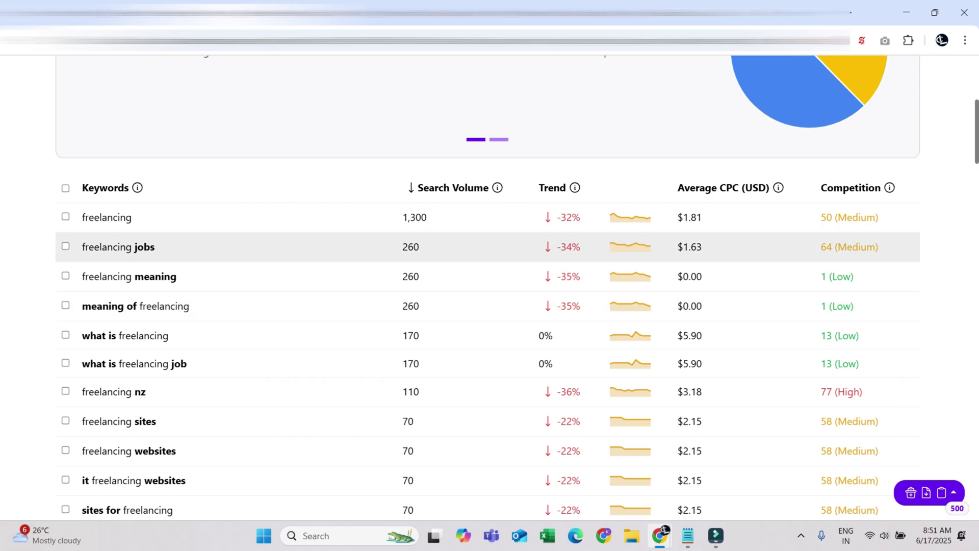
scroll(490, 301, "down", 2)
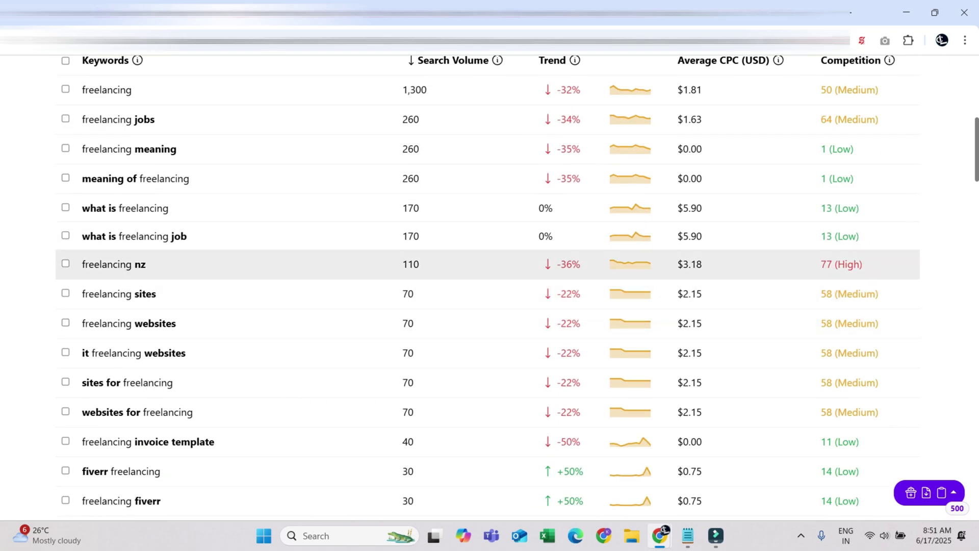
key("ctrl+shift+Tab")
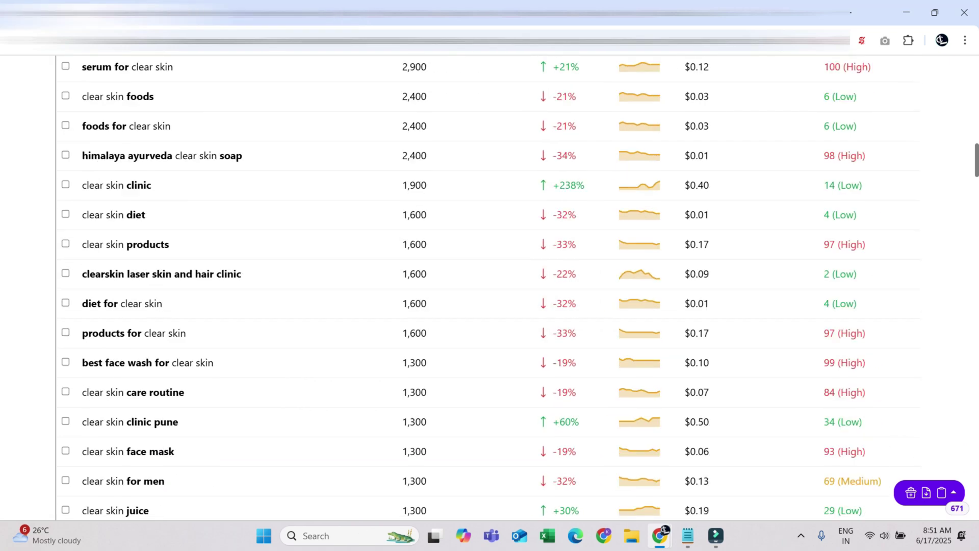
scroll(490, 169, "up", 10)
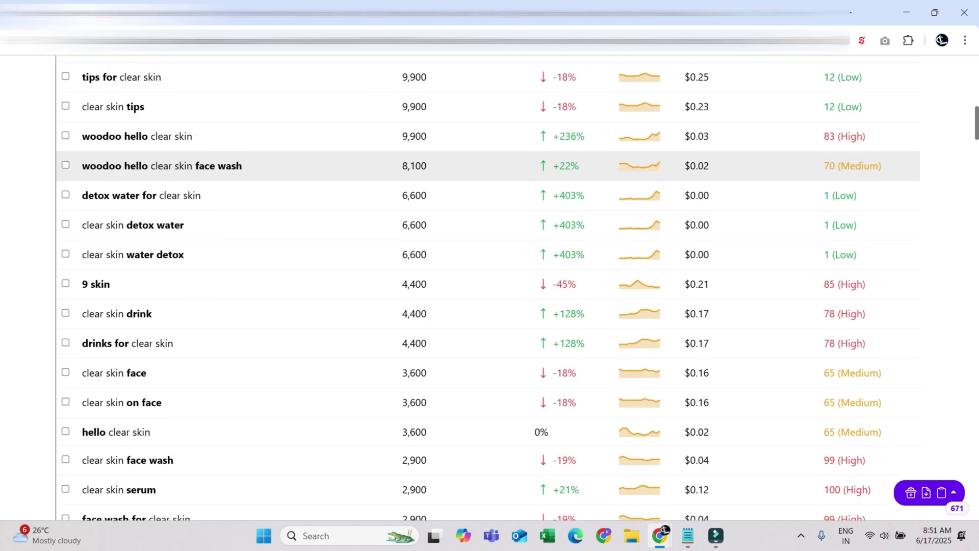
scroll(489, 352, "up", 9)
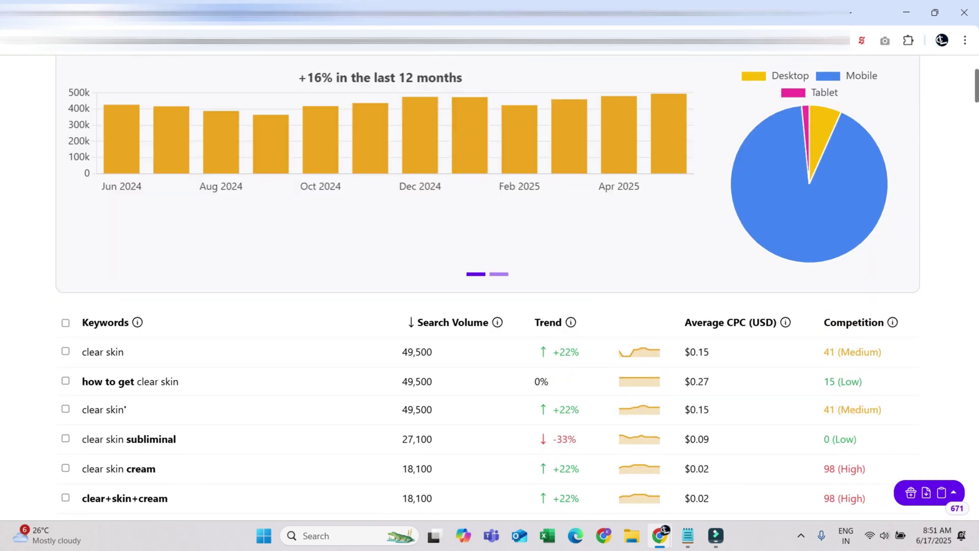
scroll(490, 247, "down", 3)
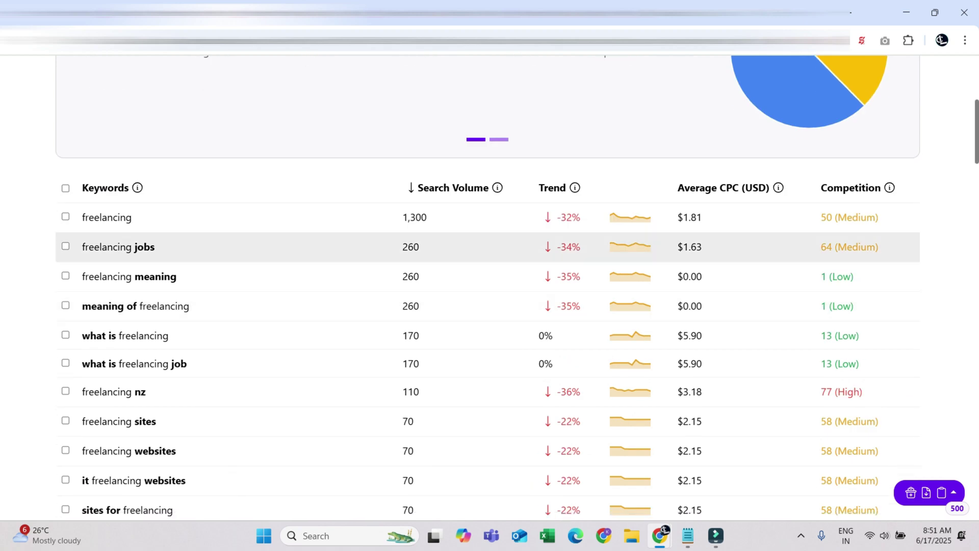
Examine the search volume, trend, CPC and competition of the worldwide "freelancing" keyword suggestions further down the list
scroll(489, 230, "down", 1)
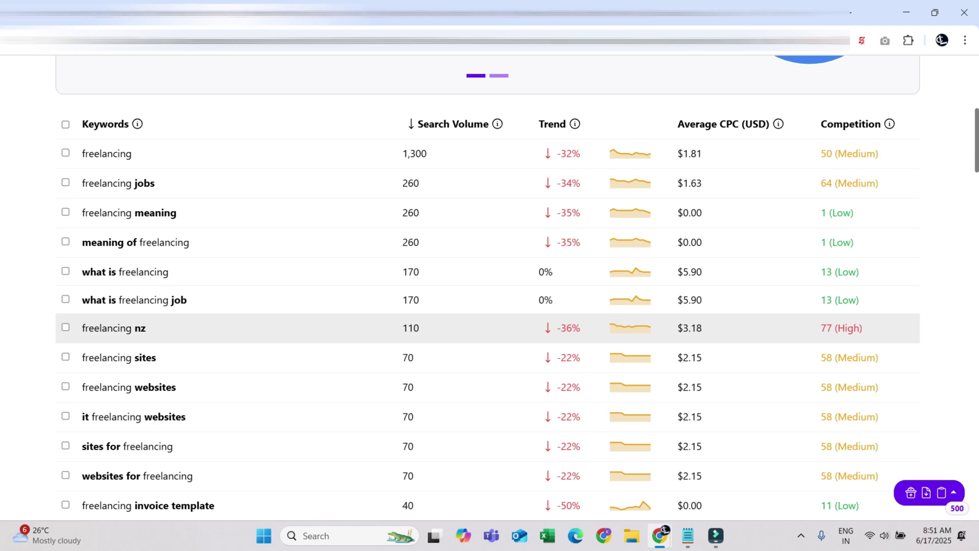
scroll(489, 328, "down", 4)
scroll(490, 254, "down", 2)
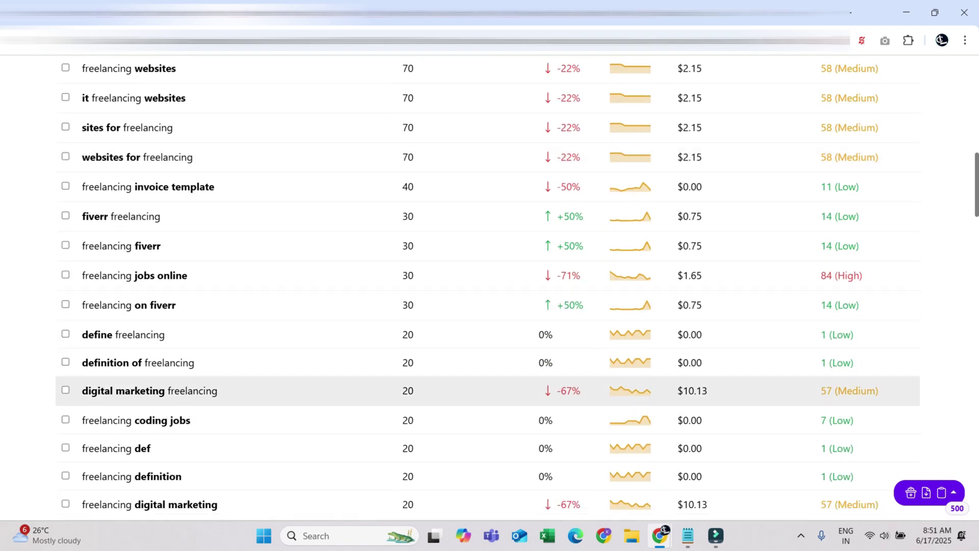
scroll(489, 382, "down", 2)
scroll(489, 377, "down", 1)
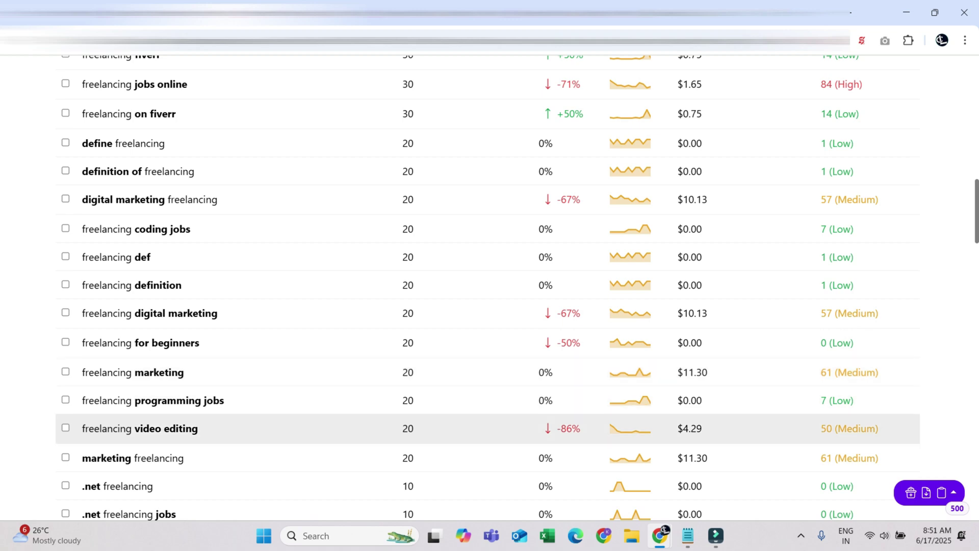
scroll(490, 413, "down", 2)
scroll(489, 393, "down", 13)
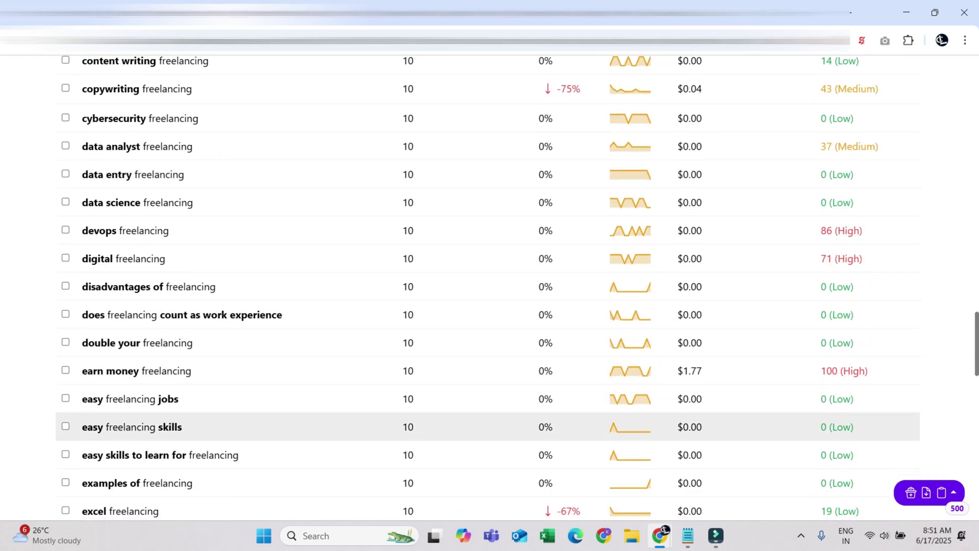
scroll(490, 418, "down", 2)
scroll(489, 408, "down", 4)
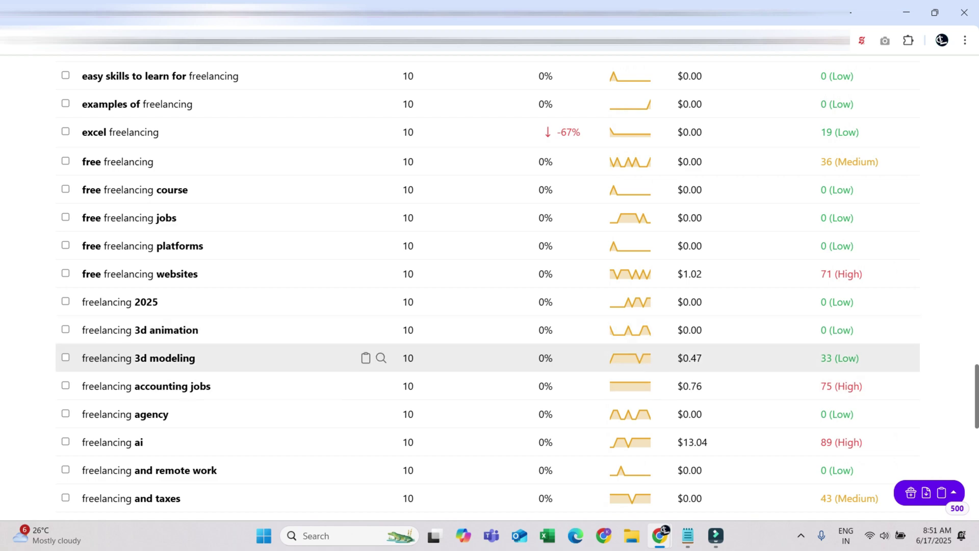
Review the "freelancing" suggestions back up to the first keywords and view the overall 12-month search chart
scroll(490, 387, "up", 10)
scroll(490, 401, "up", 14)
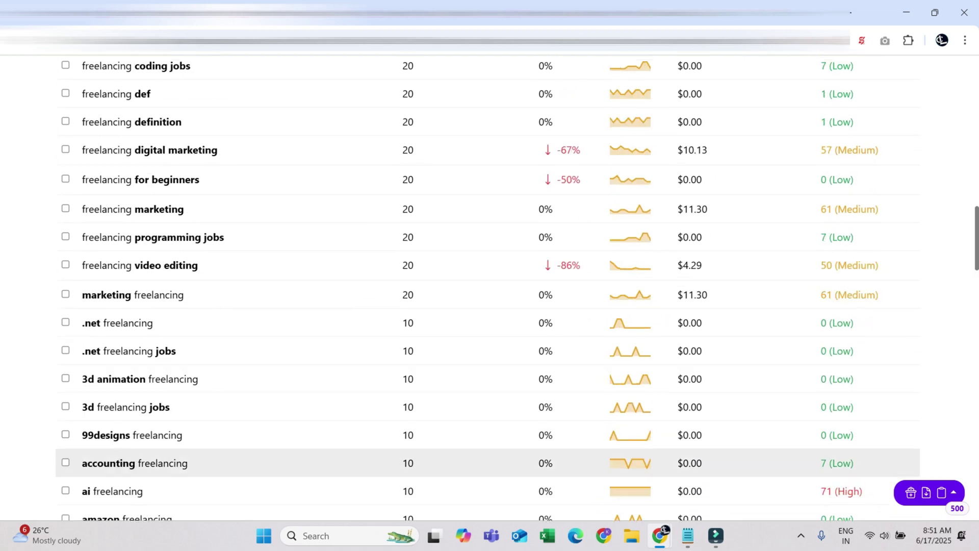
scroll(490, 178, "down", 2)
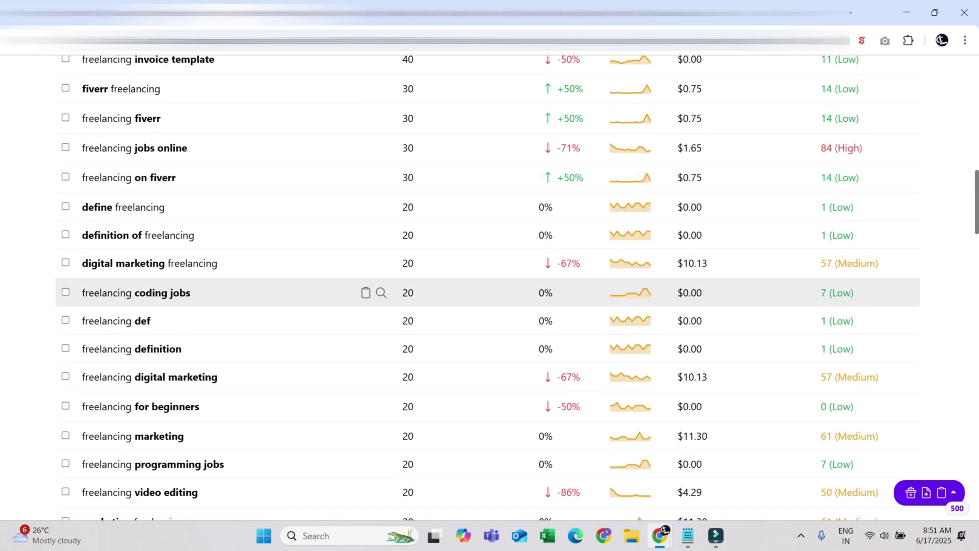
scroll(630, 263, "up", 7)
scroll(631, 255, "up", 3)
scroll(631, 255, "down", 1)
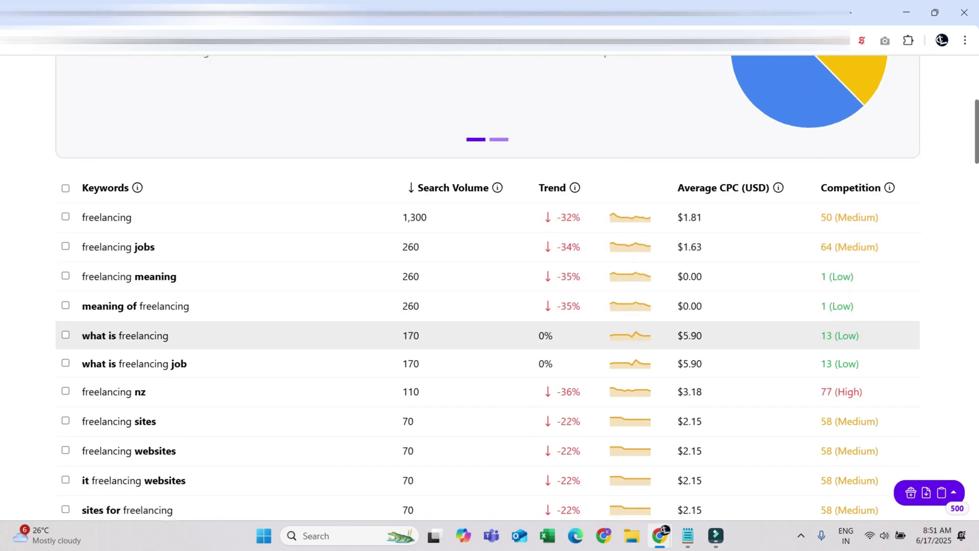
scroll(630, 255, "down", 2)
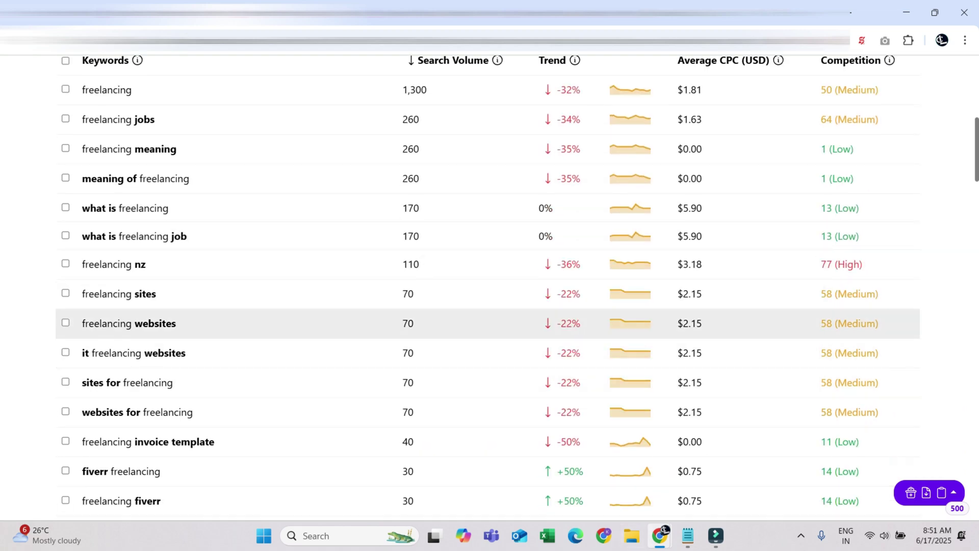
scroll(631, 288, "up", 2)
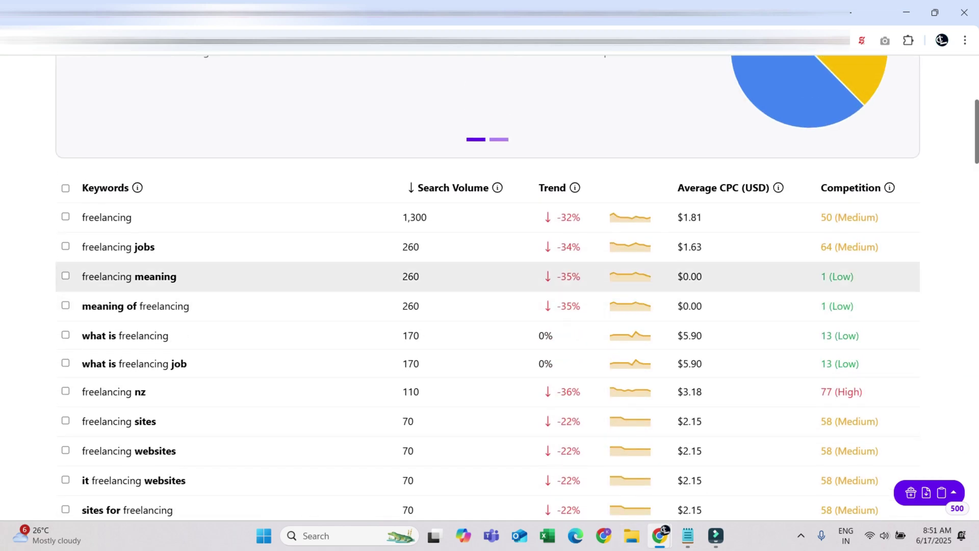
scroll(630, 277, "up", 5)
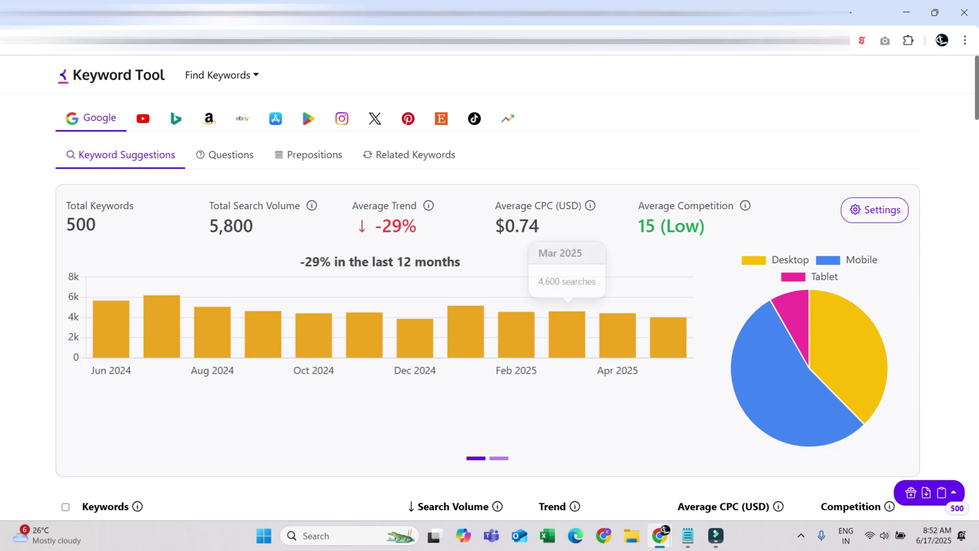
Return to the keyword search form and set the search location to India (Country)
key("alt+Left")
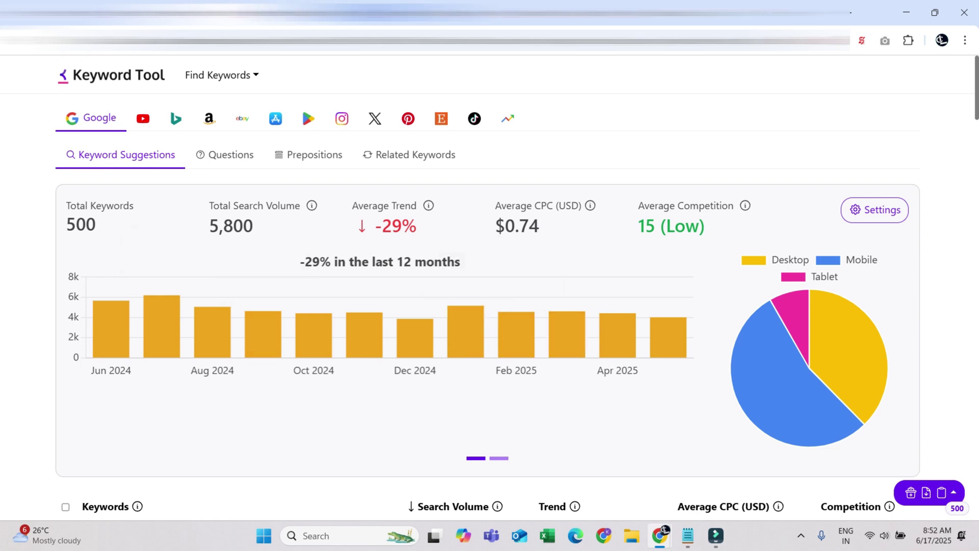
left_click(556, 315)
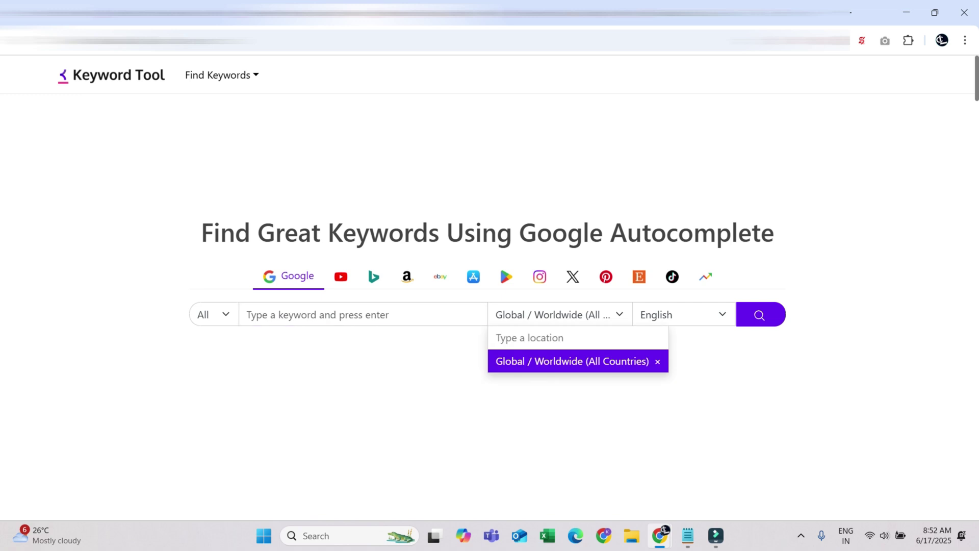
type("india")
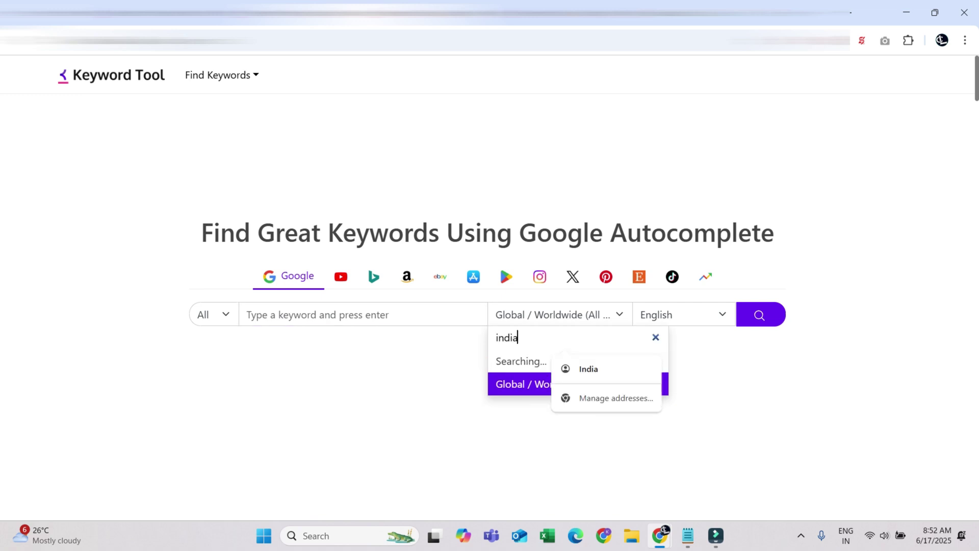
key("Down")
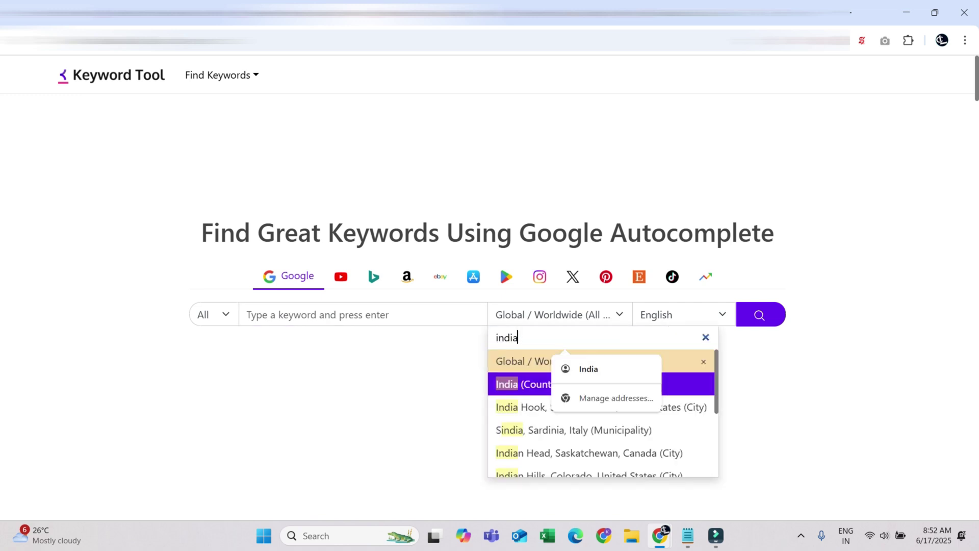
key("Return")
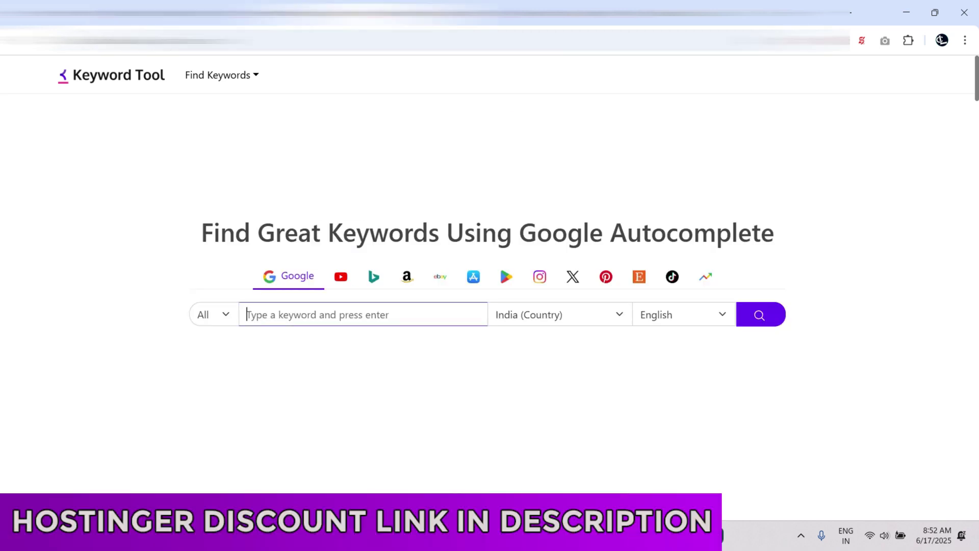
Search Google keywords for "freelancing" in India
type("f")
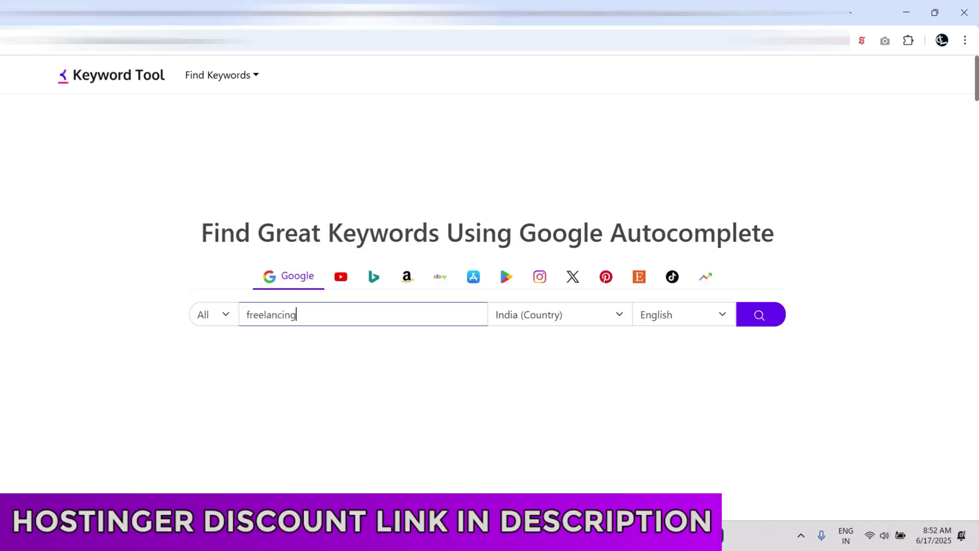
type("reelancing")
key("Return")
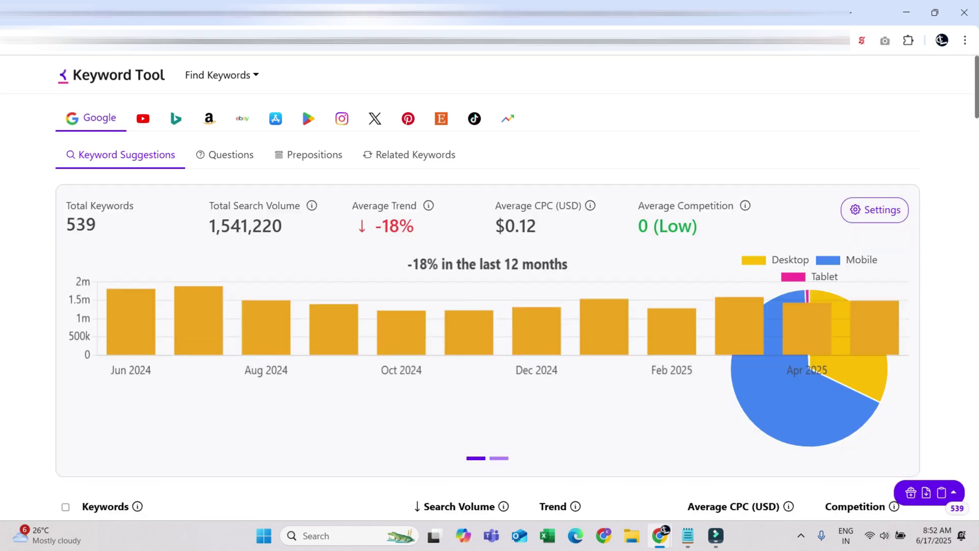
Examine the total search volume for "freelancing" in India and the volumes, trends and competition levels of its keyword suggestions
scroll(322, 316, "down", 3)
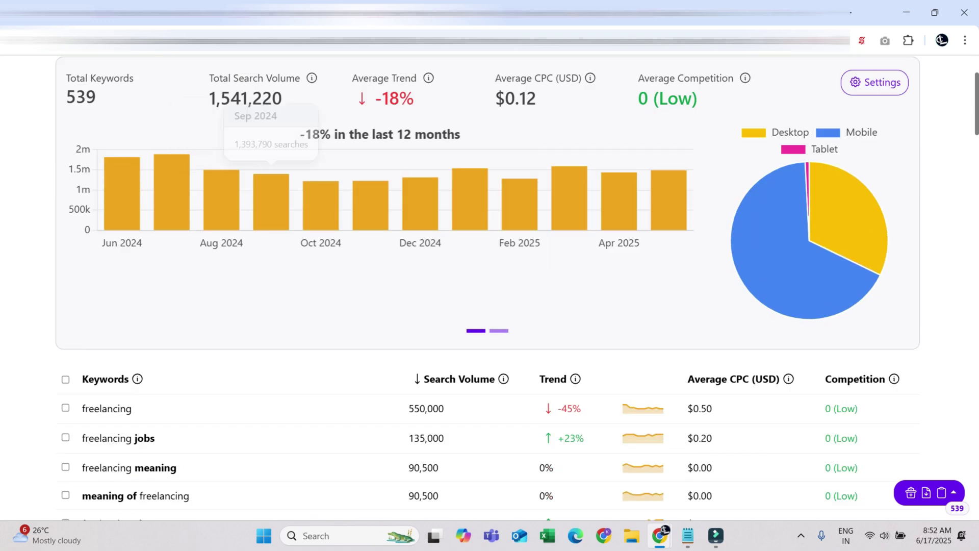
left_click_drag(209, 97, 282, 98)
scroll(489, 275, "down", 5)
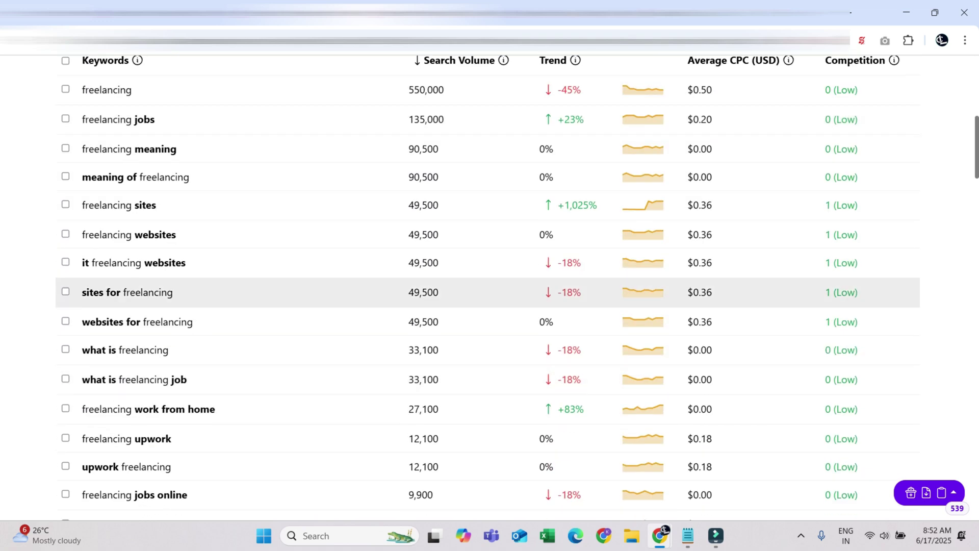
scroll(459, 306, "down", 7)
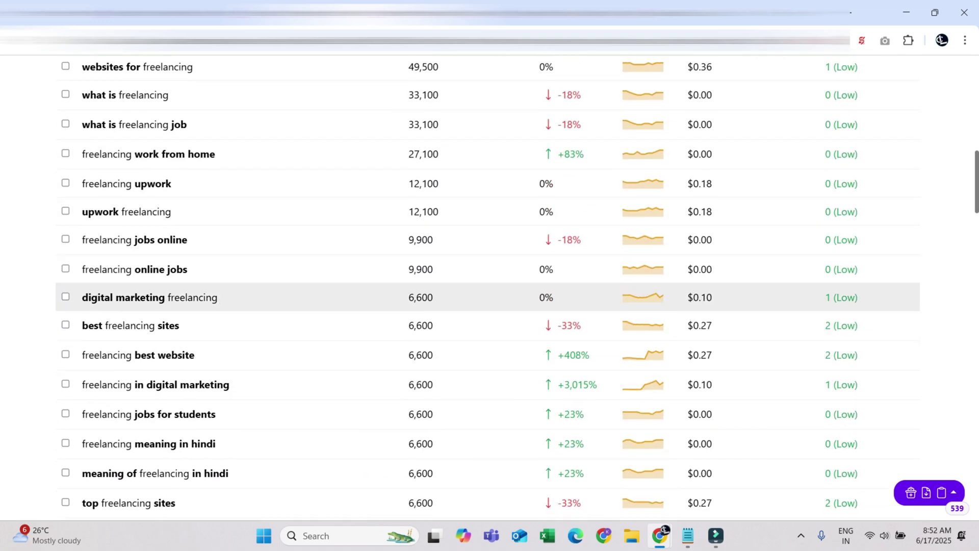
scroll(459, 370, "down", 4)
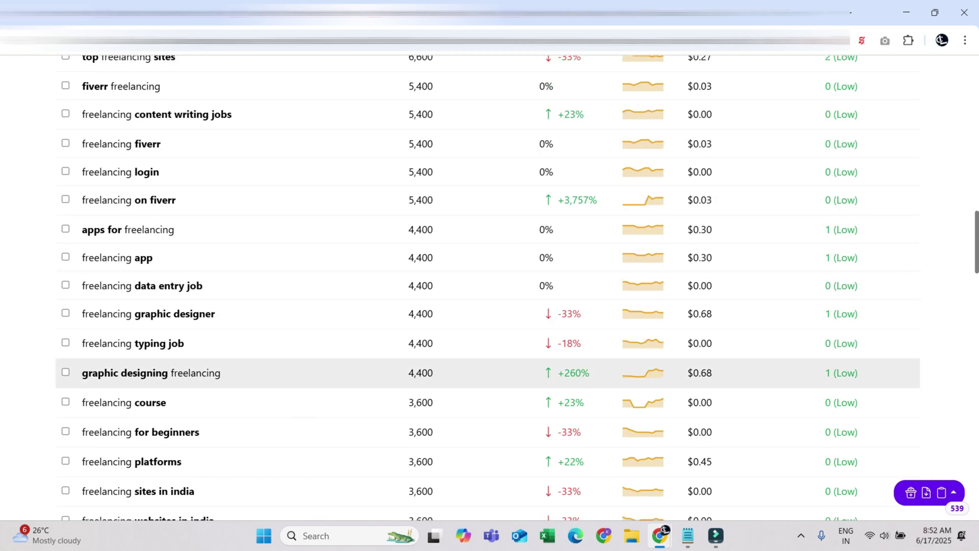
scroll(459, 200, "up", 5)
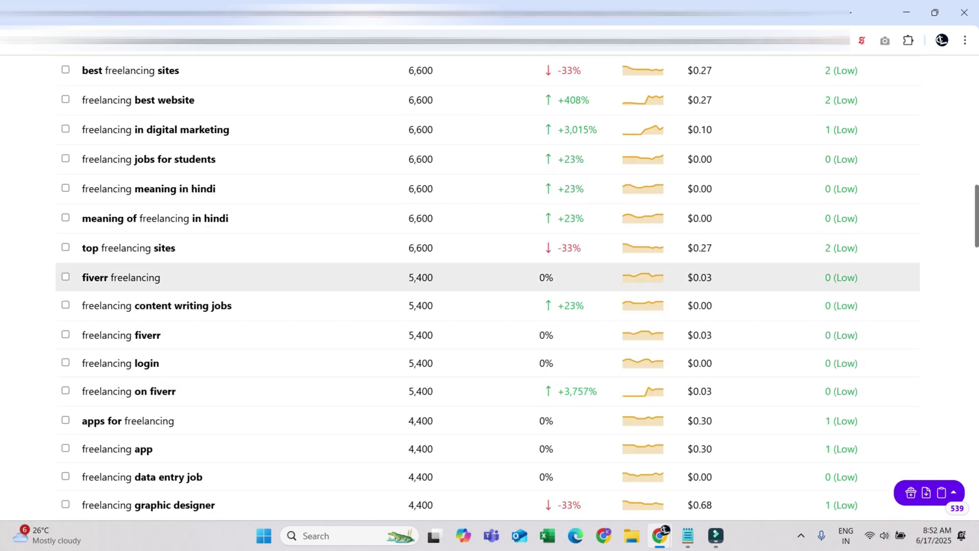
scroll(459, 286, "up", 9)
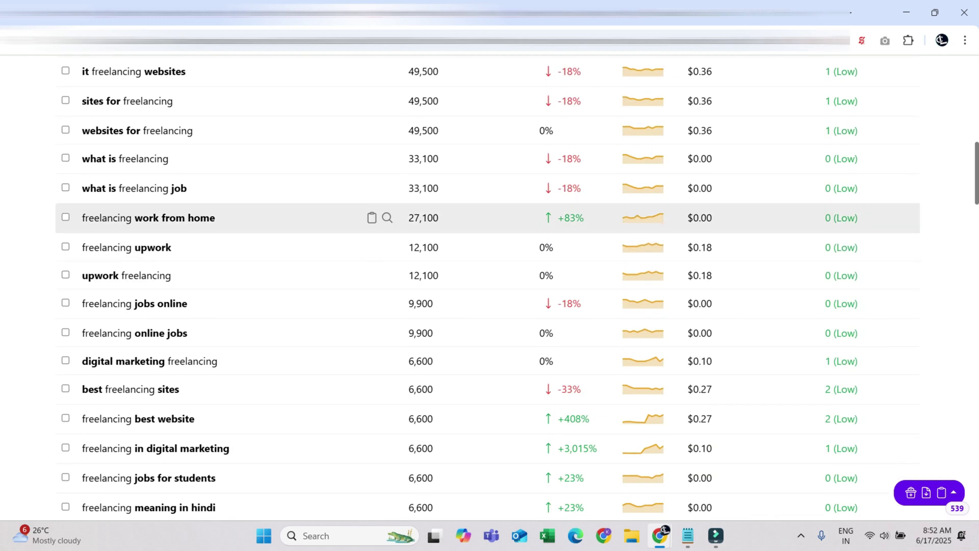
scroll(459, 281, "down", 2)
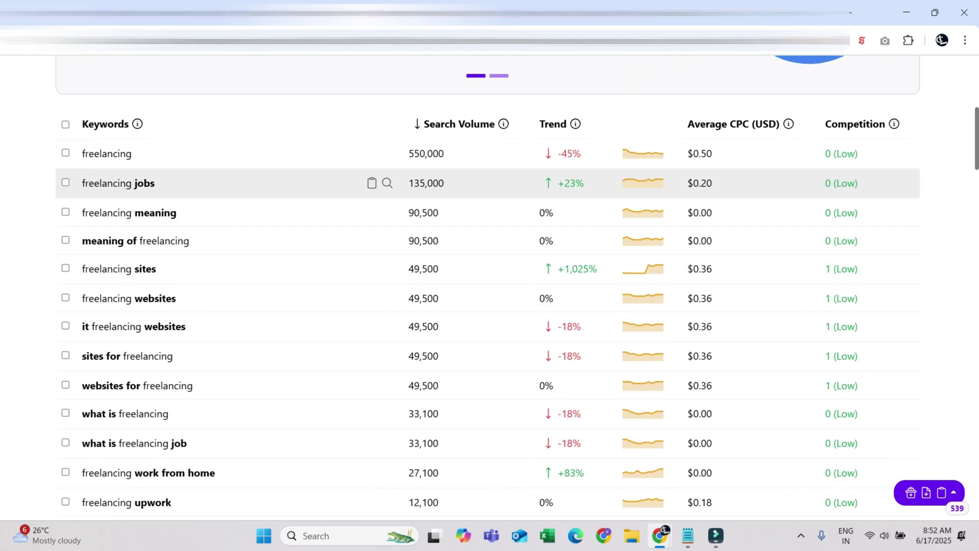
Review the lower-volume "freelancing" keyword suggestions for India, comparing their search volume, trend, average CPC and competition
scroll(459, 237, "down", 1)
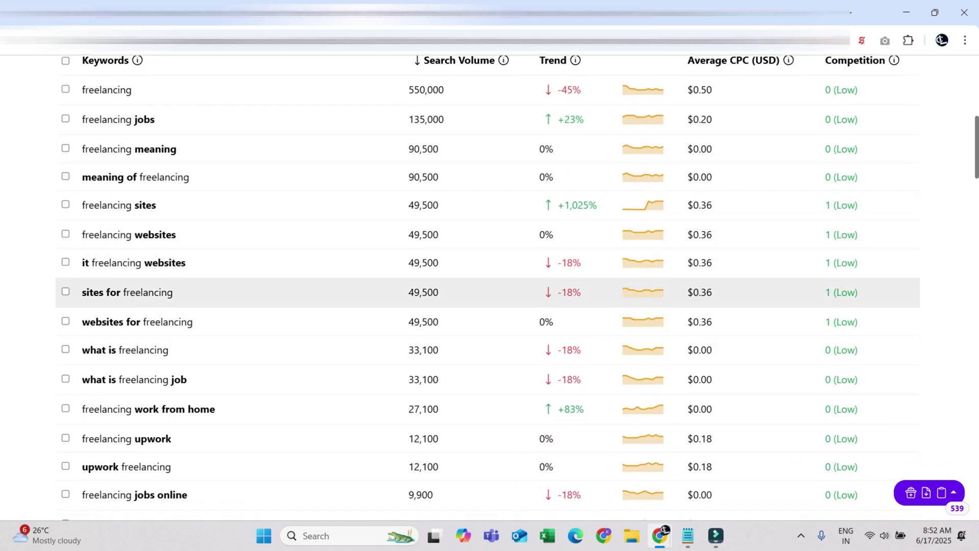
scroll(459, 306, "down", 4)
scroll(459, 316, "down", 4)
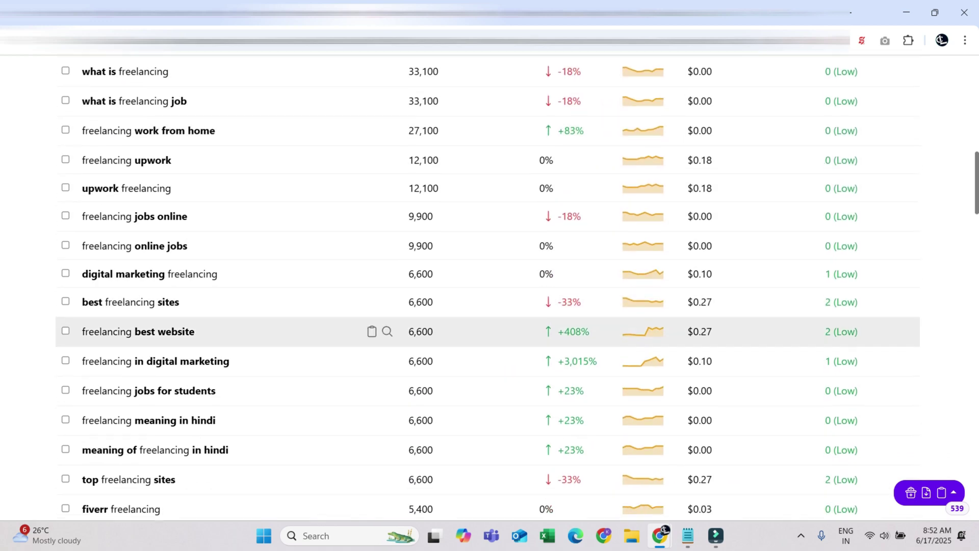
scroll(459, 326, "down", 4)
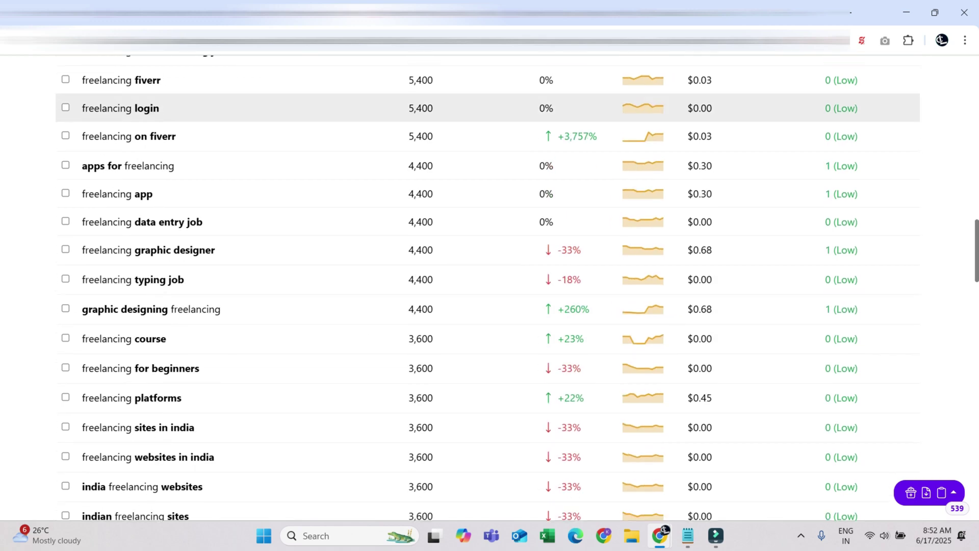
scroll(459, 336, "down", 5)
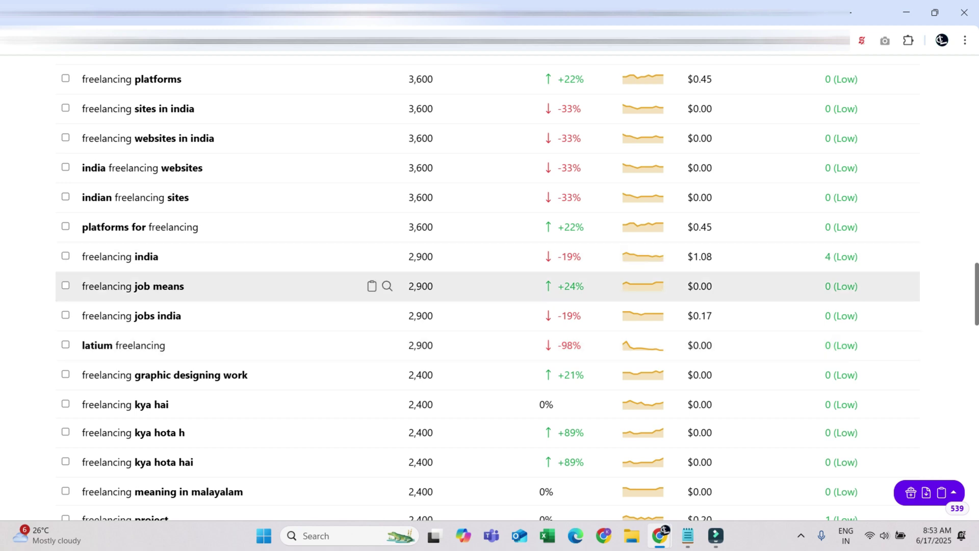
Leave the "freelancing" results and return to the blank Google keyword search form
key("alt+Left")
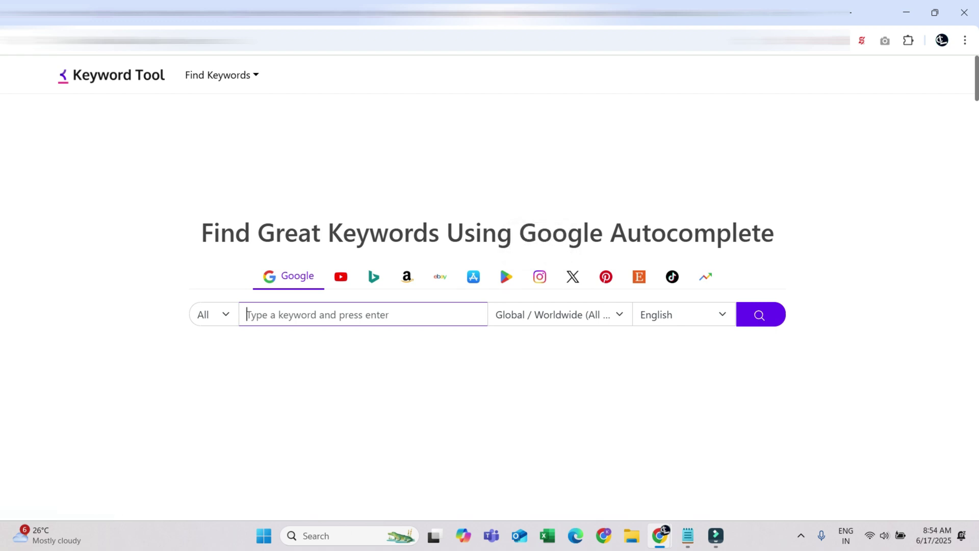
key("Return")
key("Return")
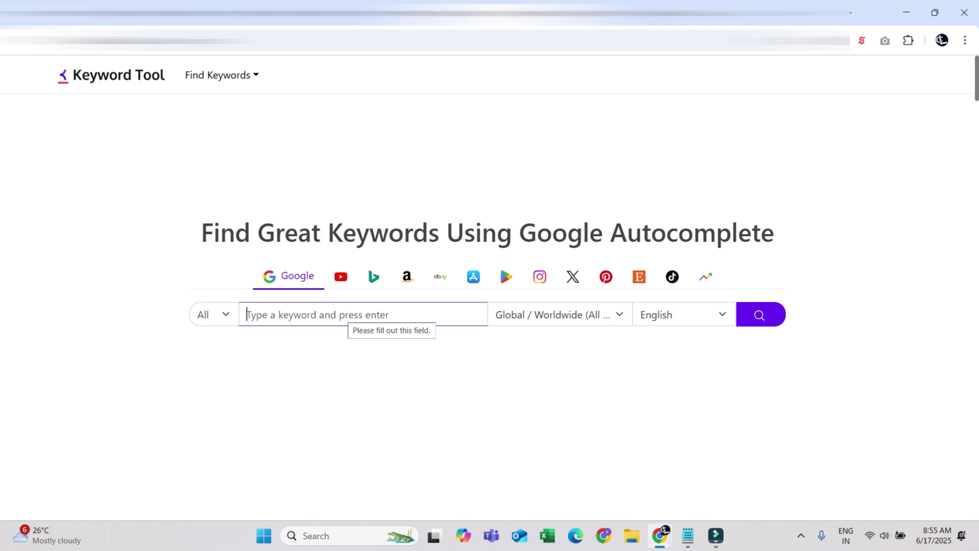